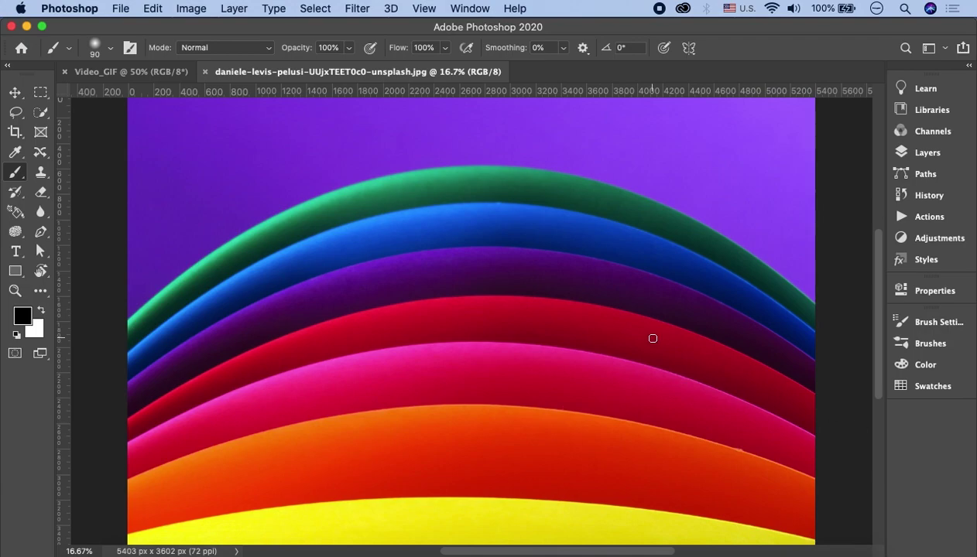
- Unlock the Background layer so it becomes an editable Layer 0
{"action": "scroll", "coordinate": [652, 339], "scroll_direction": "down", "scroll_amount": 1}
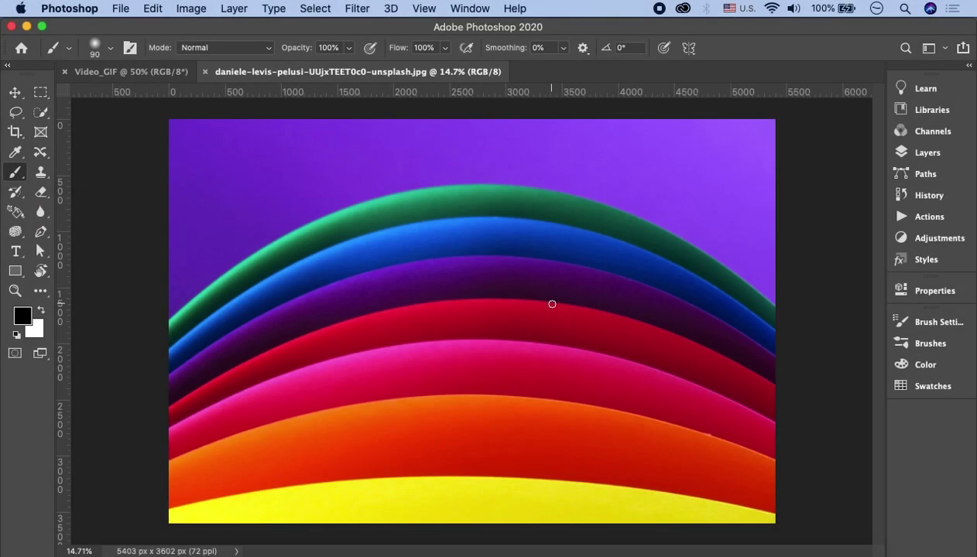
{"action": "left_click", "coordinate": [913, 155]}
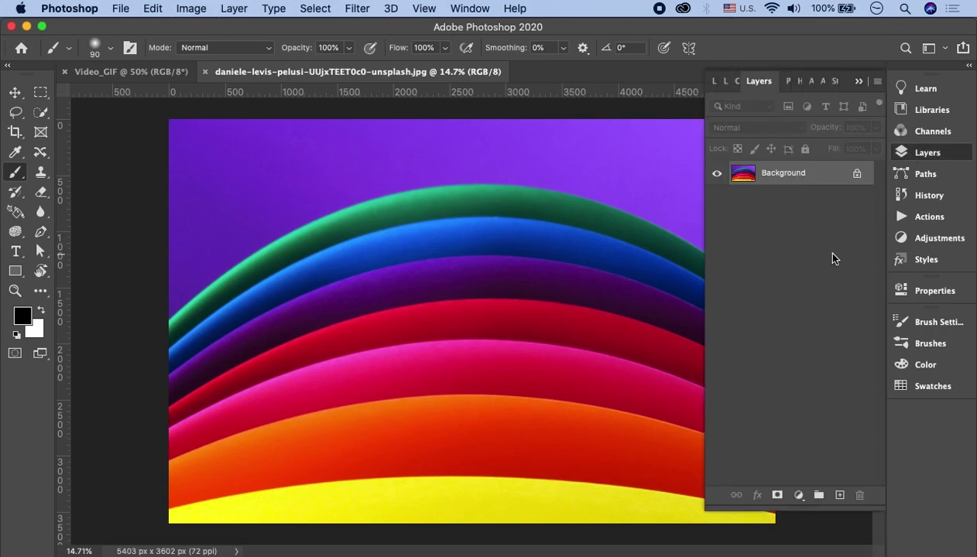
{"action": "left_click", "coordinate": [857, 174]}
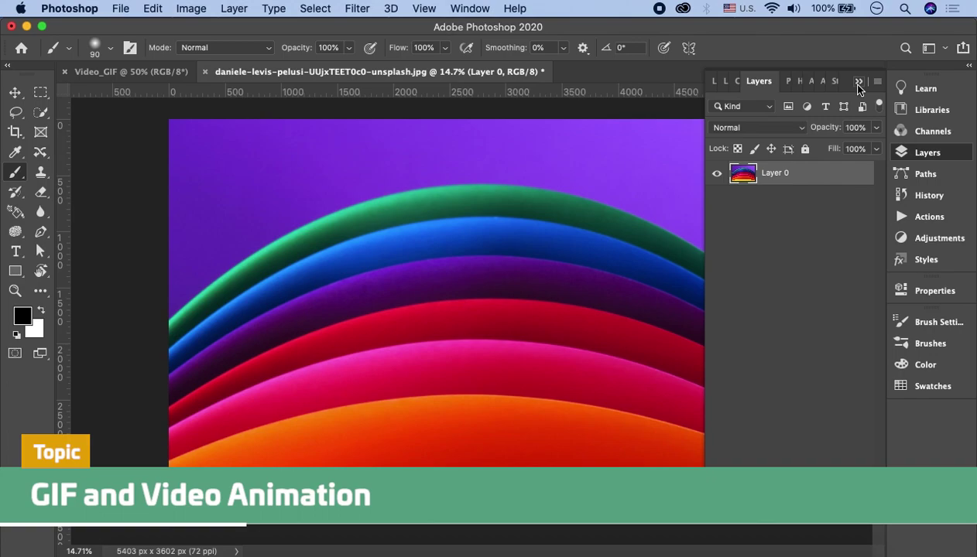
- Show the Timeline panel, make it taller, and choose a frame animation
{"action": "left_click", "coordinate": [454, 9]}
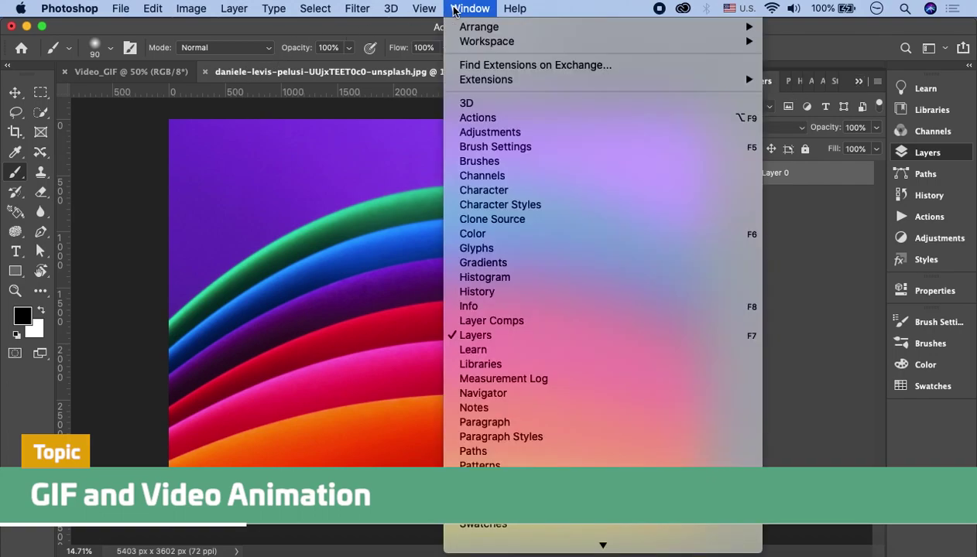
{"action": "scroll", "coordinate": [495, 387], "scroll_direction": "down", "scroll_amount": 5}
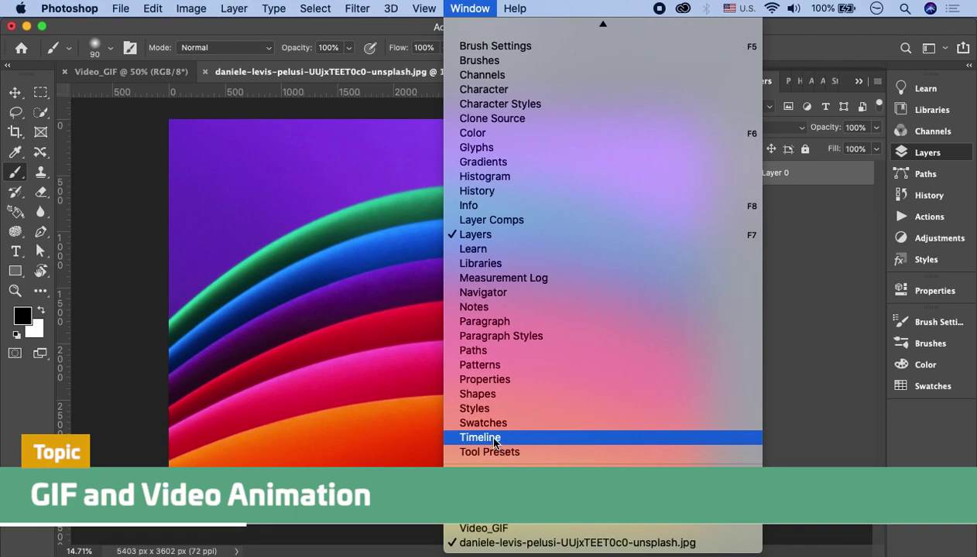
{"action": "left_click", "coordinate": [494, 438]}
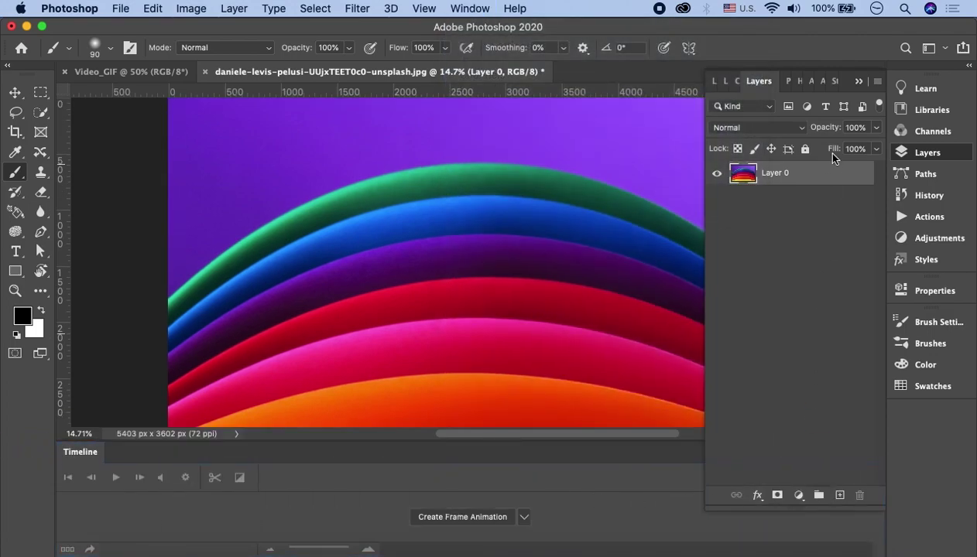
{"action": "left_click", "coordinate": [857, 81]}
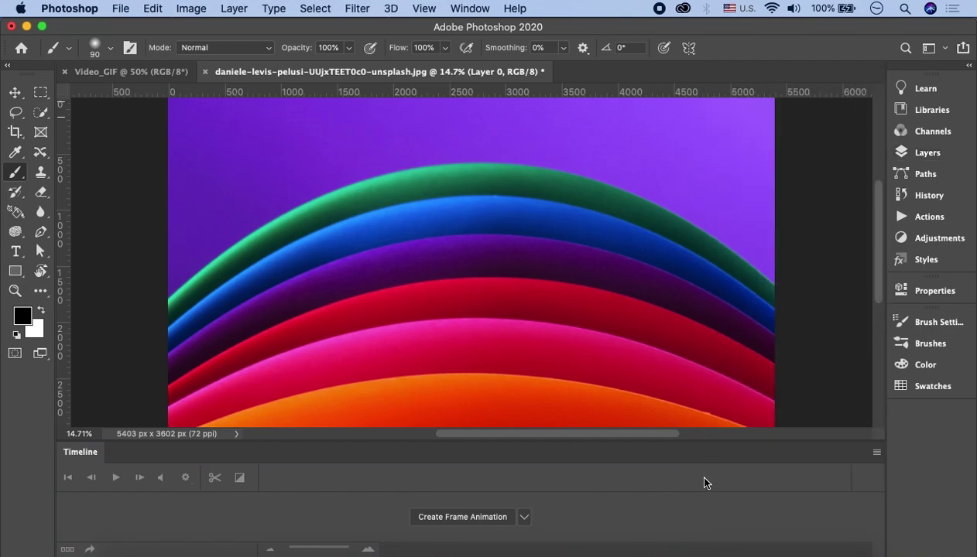
{"action": "left_click_drag", "start_coordinate": [694, 441], "coordinate": [699, 400]}
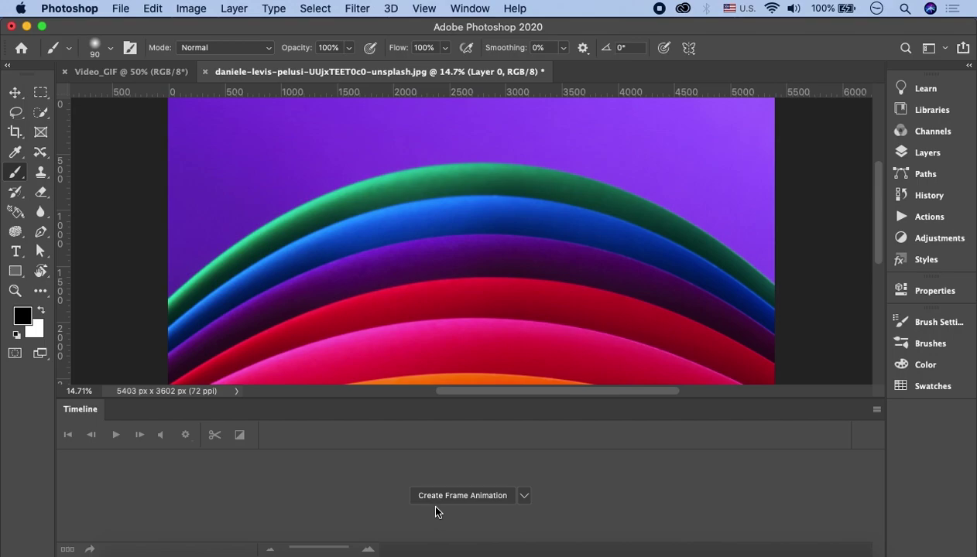
{"action": "left_click", "coordinate": [525, 496]}
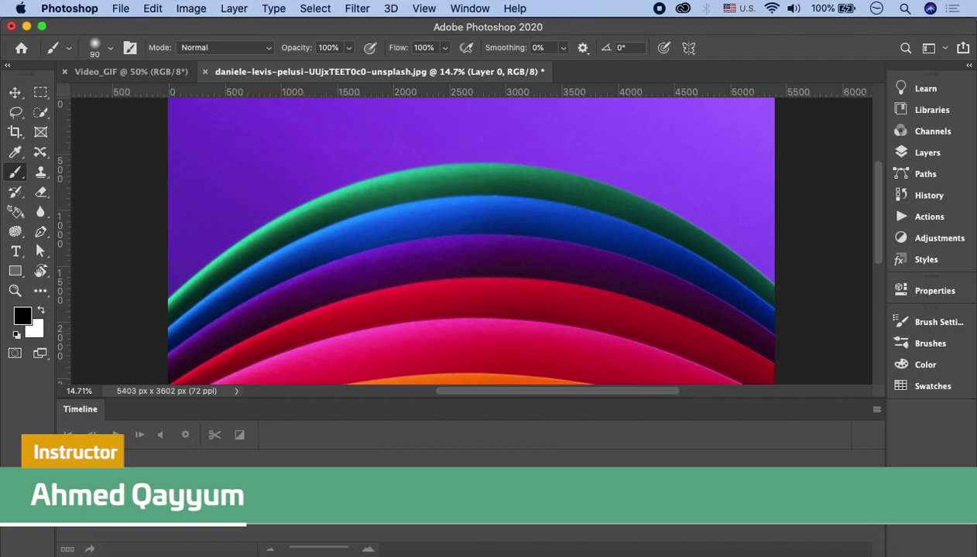
{"action": "left_click", "coordinate": [486, 527]}
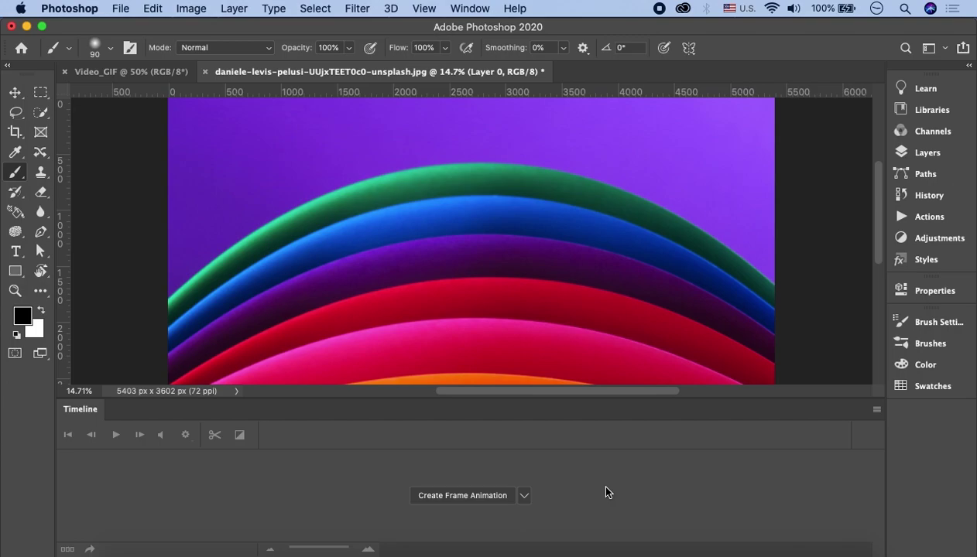
- Create the first animation frame from the photo and duplicate it as frame 2
{"action": "left_click", "coordinate": [444, 502]}
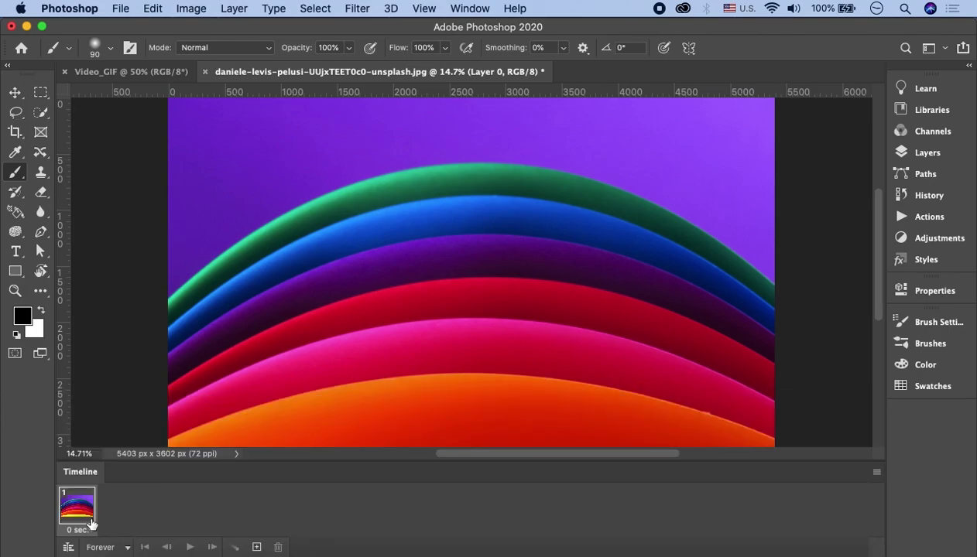
{"action": "left_click", "coordinate": [925, 154]}
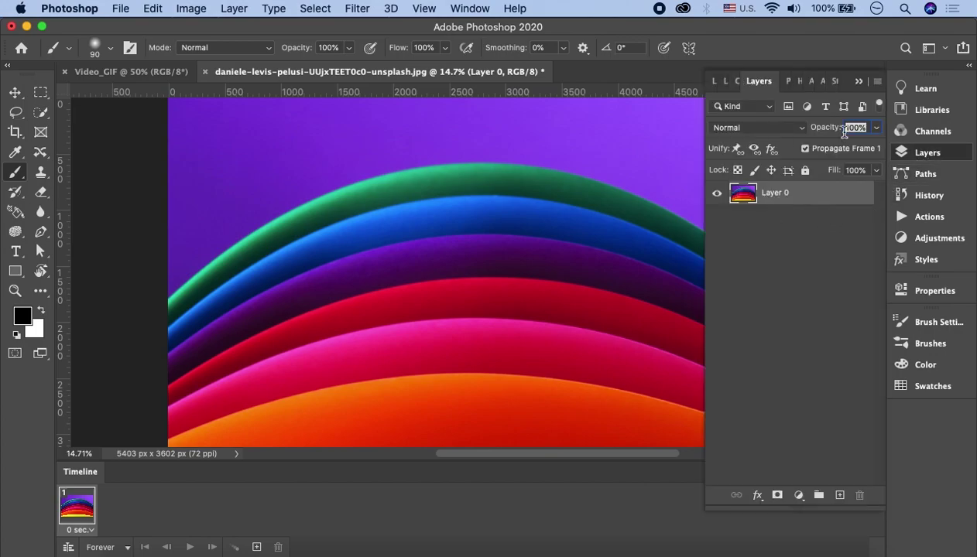
{"action": "left_click", "coordinate": [860, 84]}
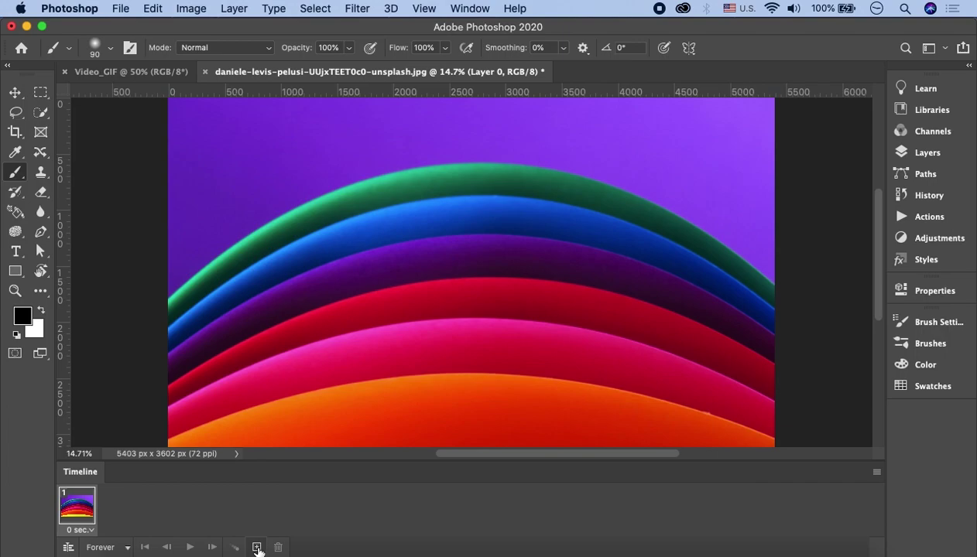
{"action": "left_click", "coordinate": [257, 547]}
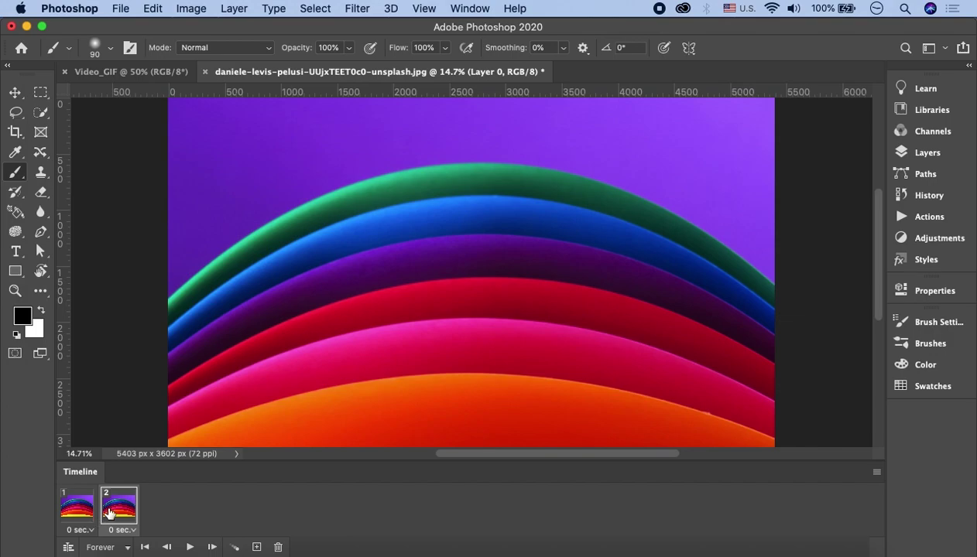
{"action": "left_click", "coordinate": [932, 153]}
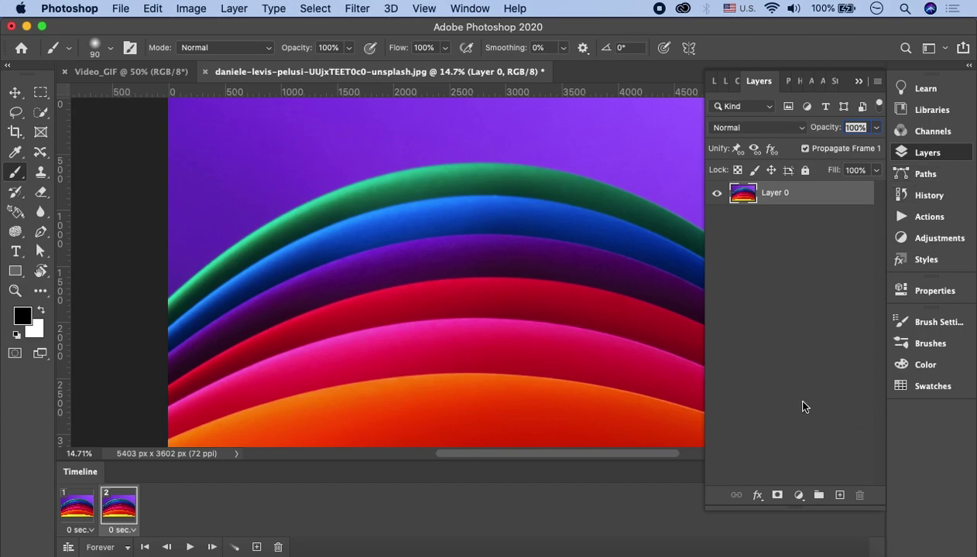
{"action": "left_click", "coordinate": [800, 496]}
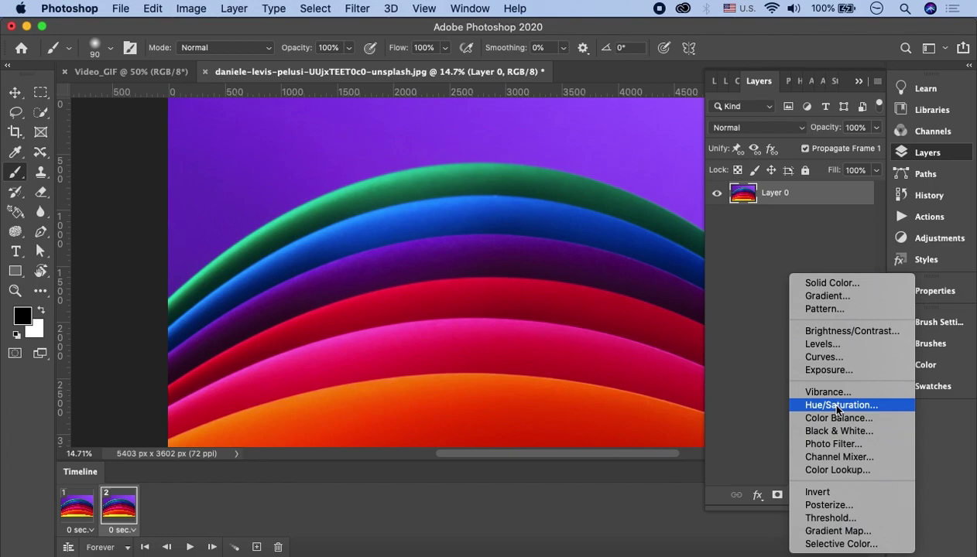
- Add a Hue/Saturation adjustment with hue 20 to frame 2
{"action": "left_click", "coordinate": [836, 407]}
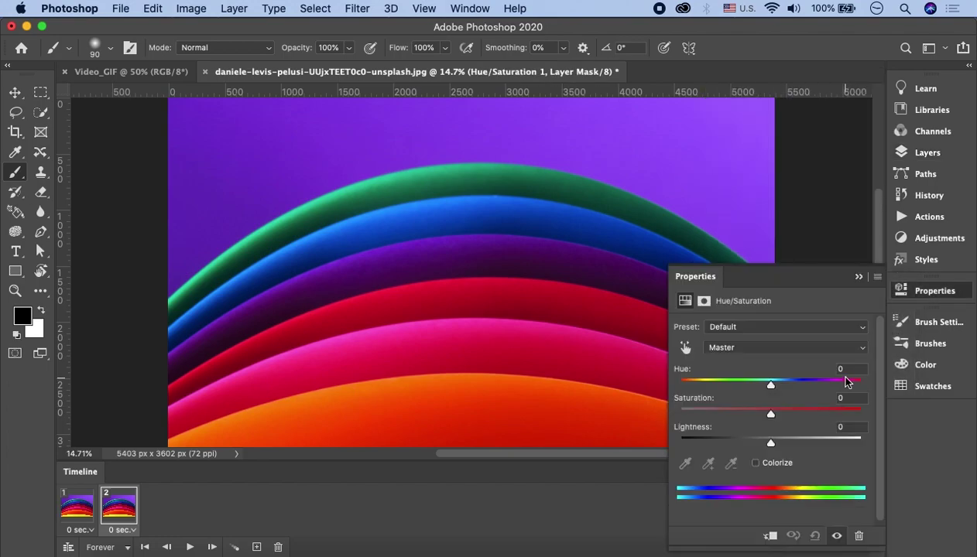
{"action": "left_click", "coordinate": [848, 369]}
{"action": "type", "text": "20"}
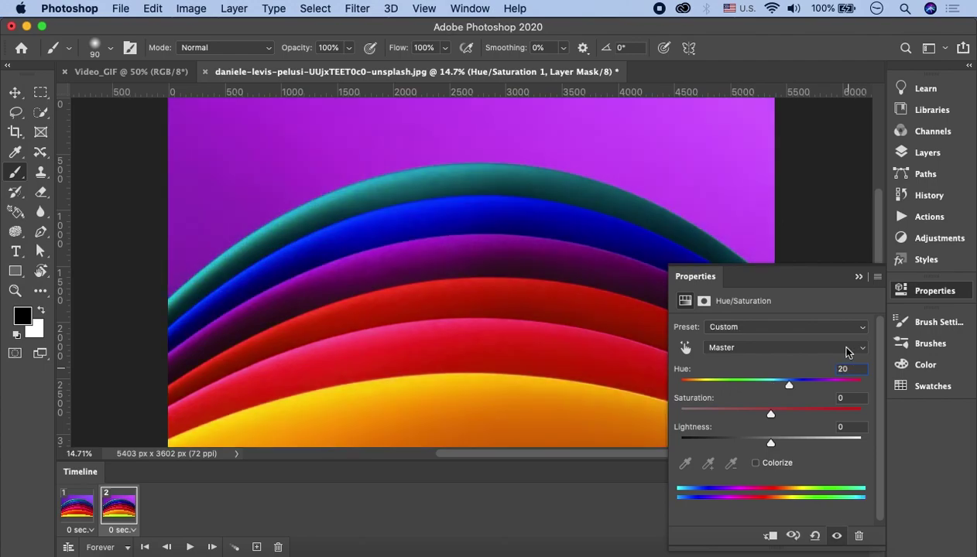
{"action": "left_click", "coordinate": [858, 277]}
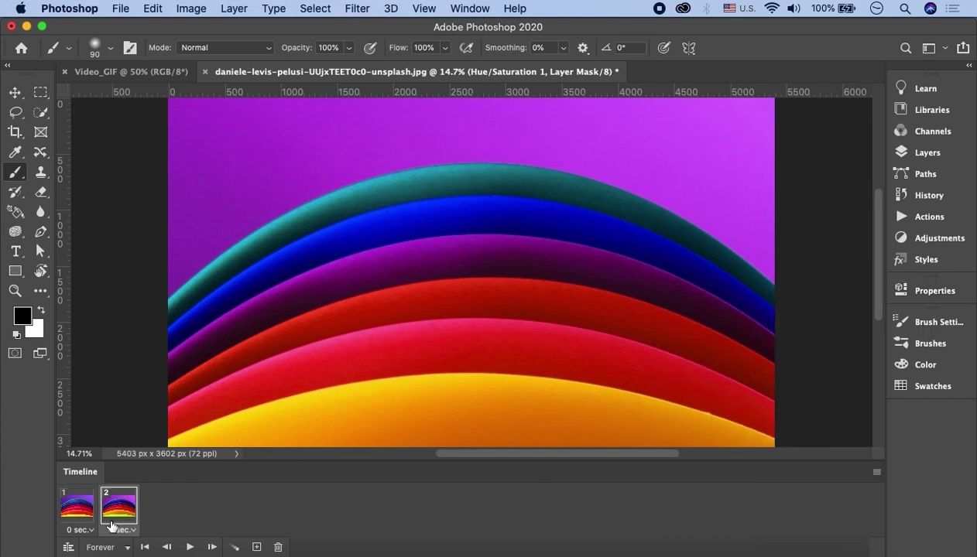
- Compare frames 1 and 2, then duplicate frame 2 as a third frame
{"action": "left_click", "coordinate": [85, 513]}
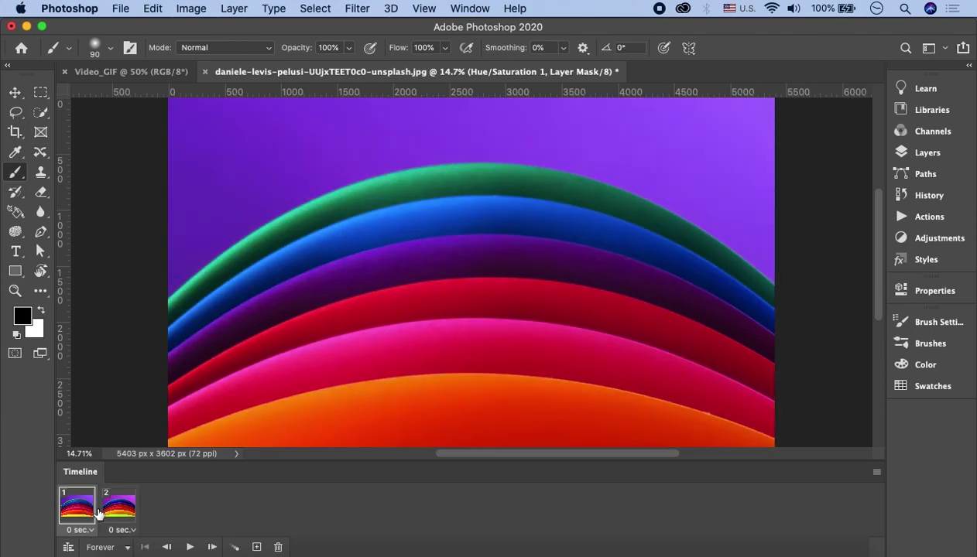
{"action": "left_click", "coordinate": [113, 511]}
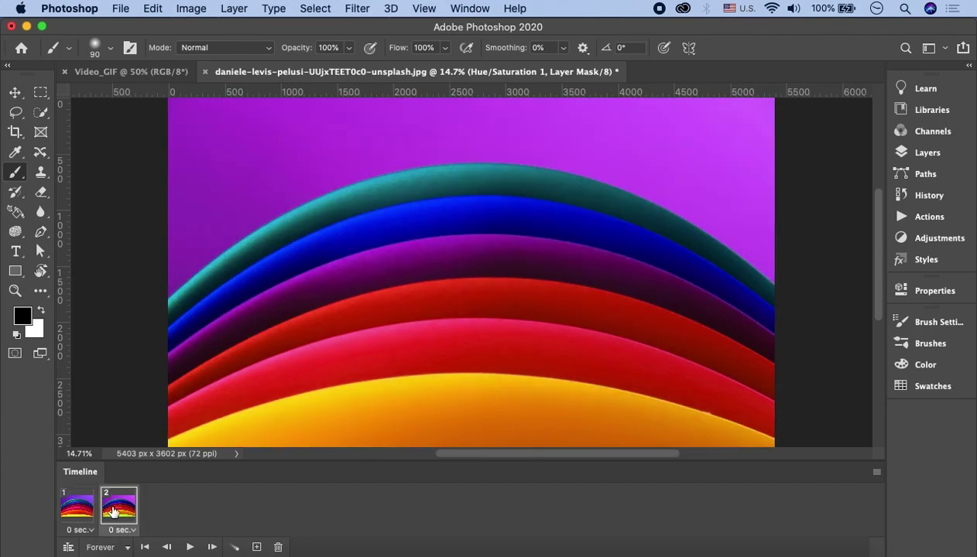
{"action": "left_click", "coordinate": [84, 506]}
{"action": "left_click", "coordinate": [89, 509]}
{"action": "left_click", "coordinate": [118, 505]}
{"action": "left_click", "coordinate": [69, 505]}
{"action": "left_click", "coordinate": [106, 507]}
{"action": "left_click", "coordinate": [256, 548]}
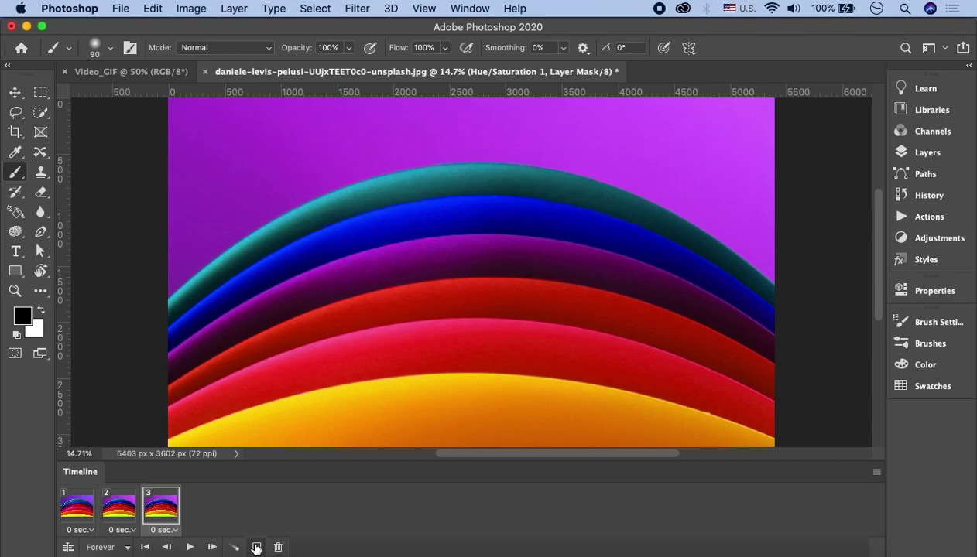
- Add a second Hue/Saturation adjustment with hue 40 for frame 3
{"action": "left_click", "coordinate": [937, 152]}
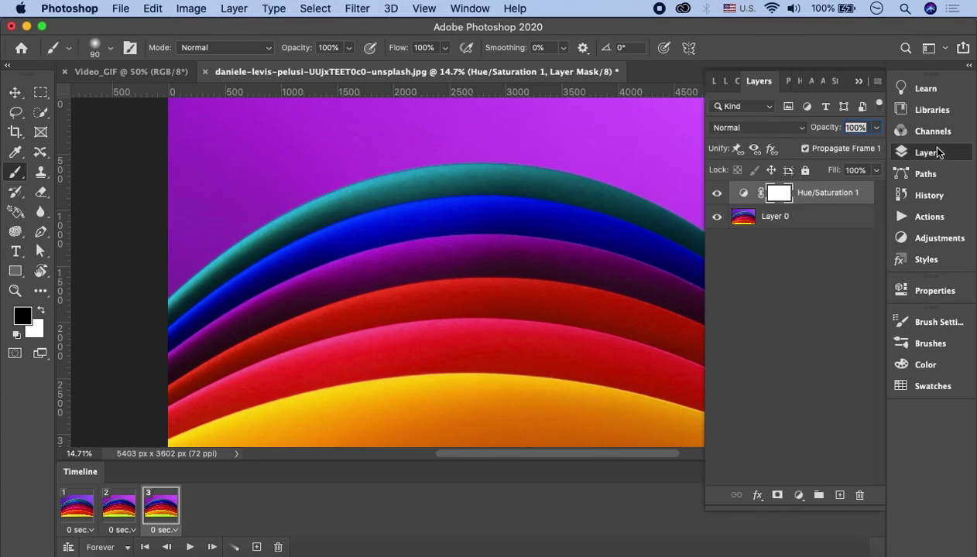
{"action": "left_click", "coordinate": [799, 496]}
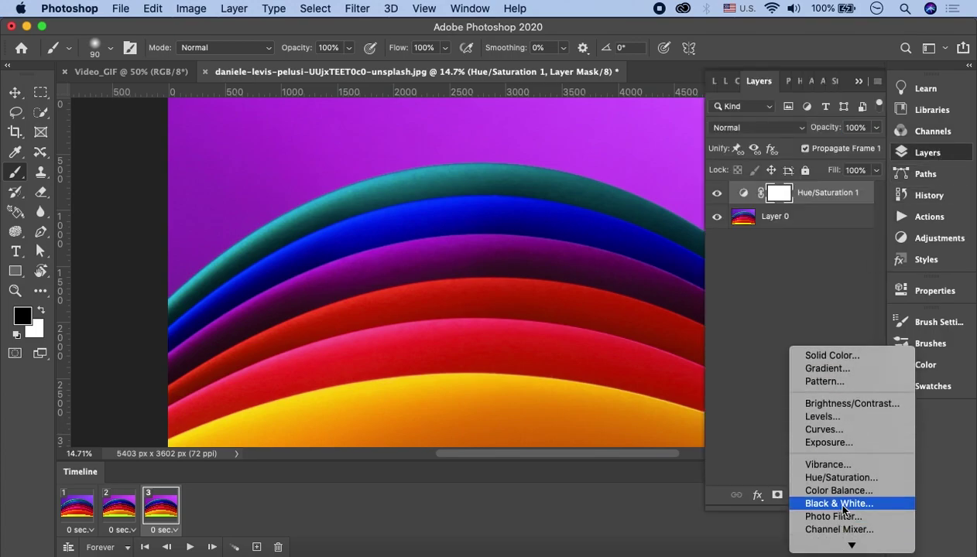
{"action": "left_click", "coordinate": [833, 475]}
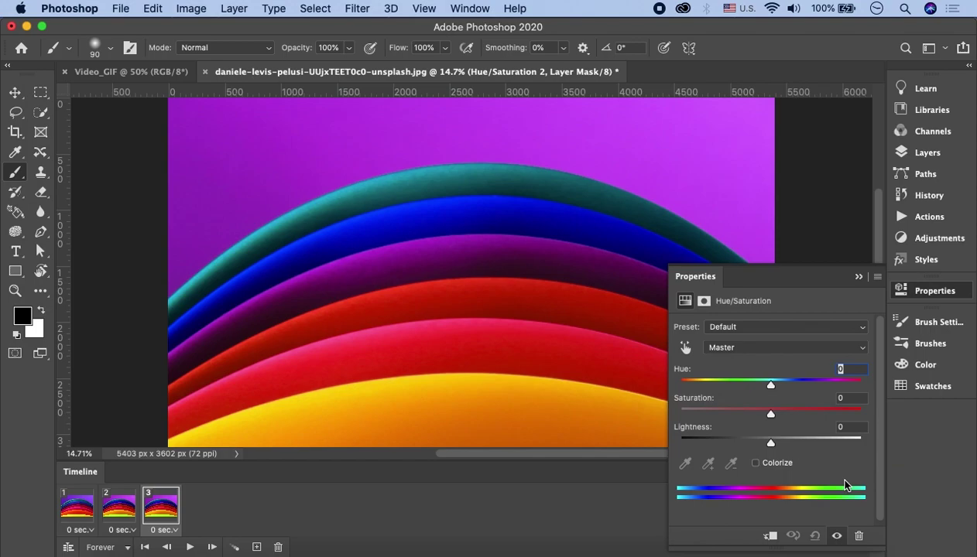
{"action": "type", "text": "40"}
{"action": "key", "text": "Return"}
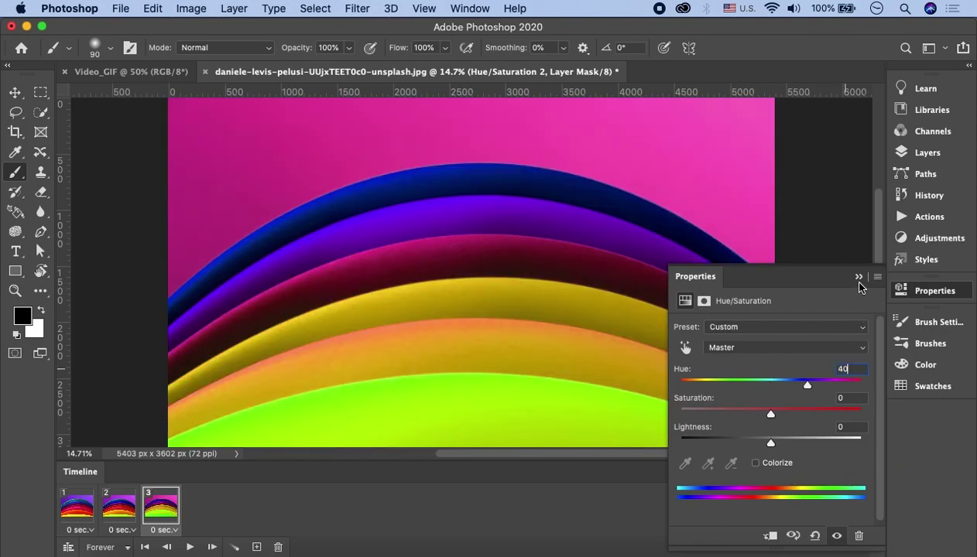
{"action": "left_click", "coordinate": [858, 277]}
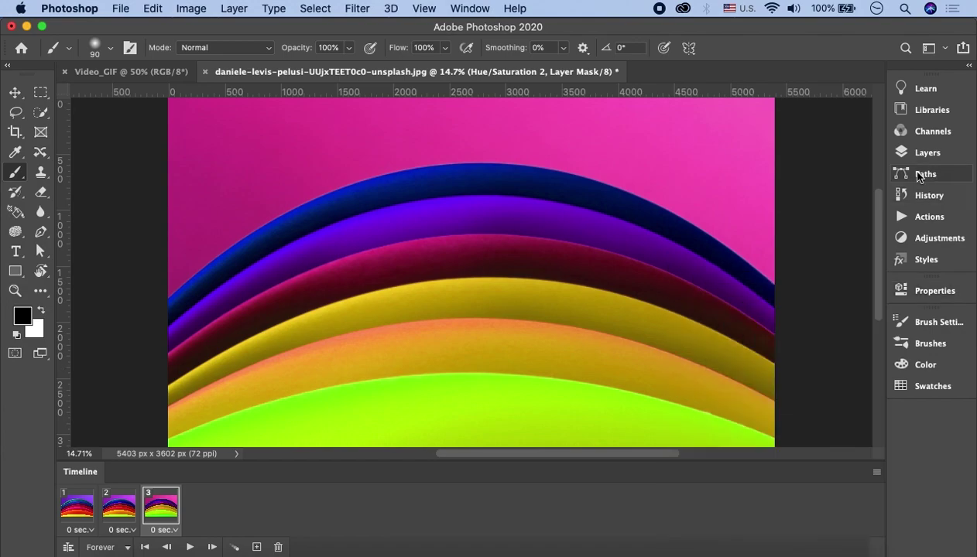
- Duplicate into frame 4 and give it a new Hue/Saturation adjustment at hue 60
{"action": "left_click", "coordinate": [256, 547]}
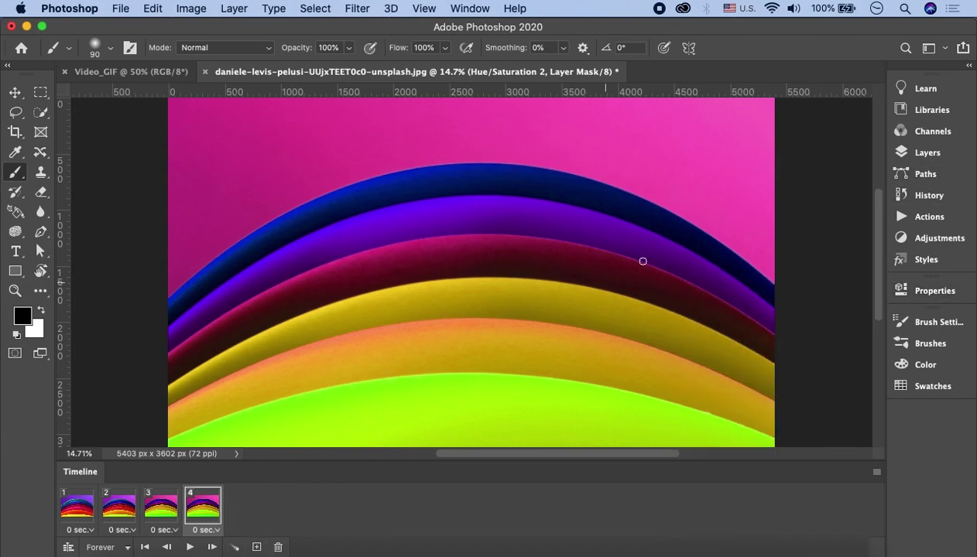
{"action": "left_click", "coordinate": [928, 153]}
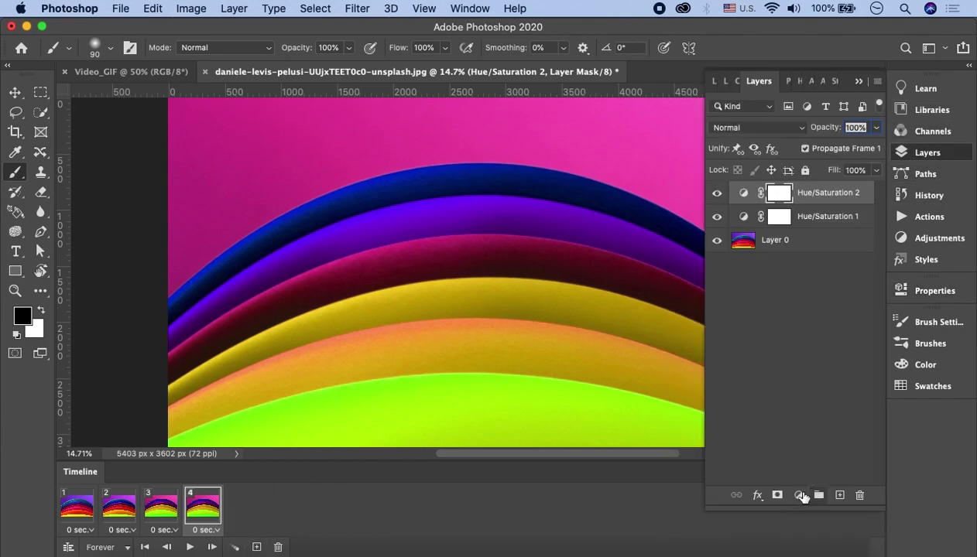
{"action": "left_click", "coordinate": [798, 495]}
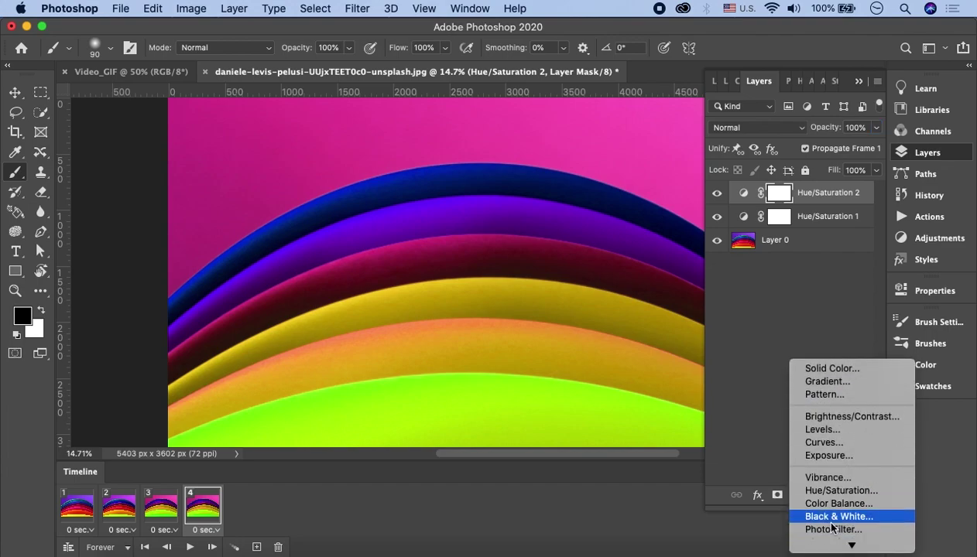
{"action": "scroll", "coordinate": [838, 515], "scroll_direction": "down", "scroll_amount": 3}
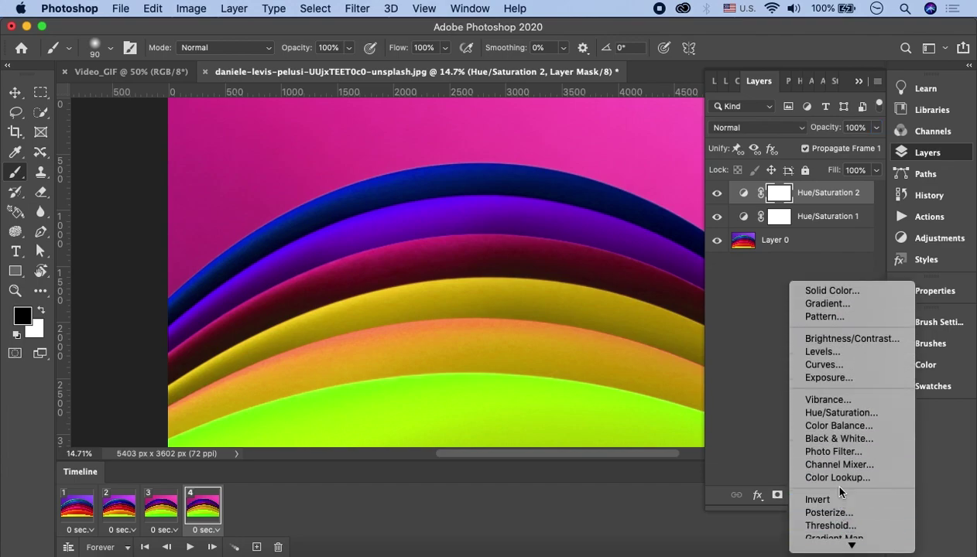
{"action": "left_click", "coordinate": [842, 413]}
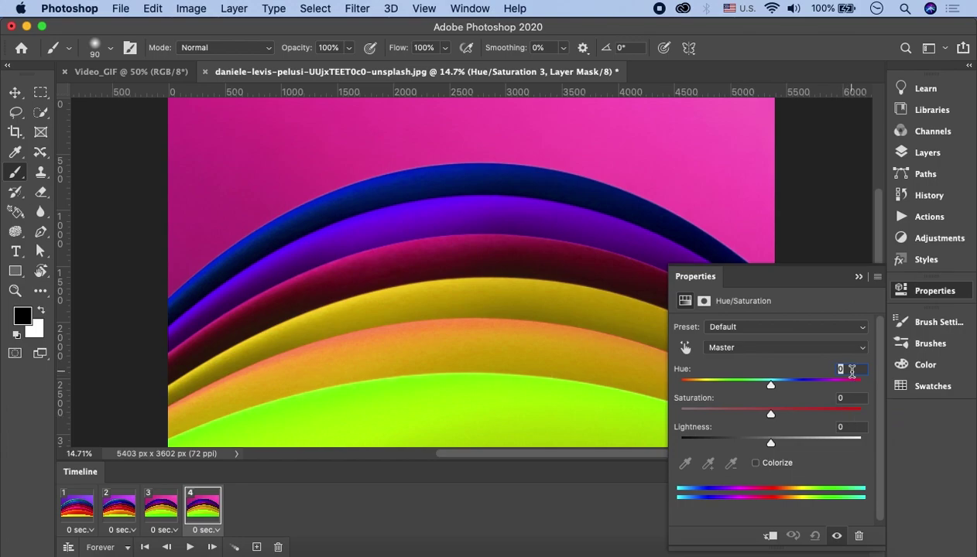
{"action": "type", "text": "6"}
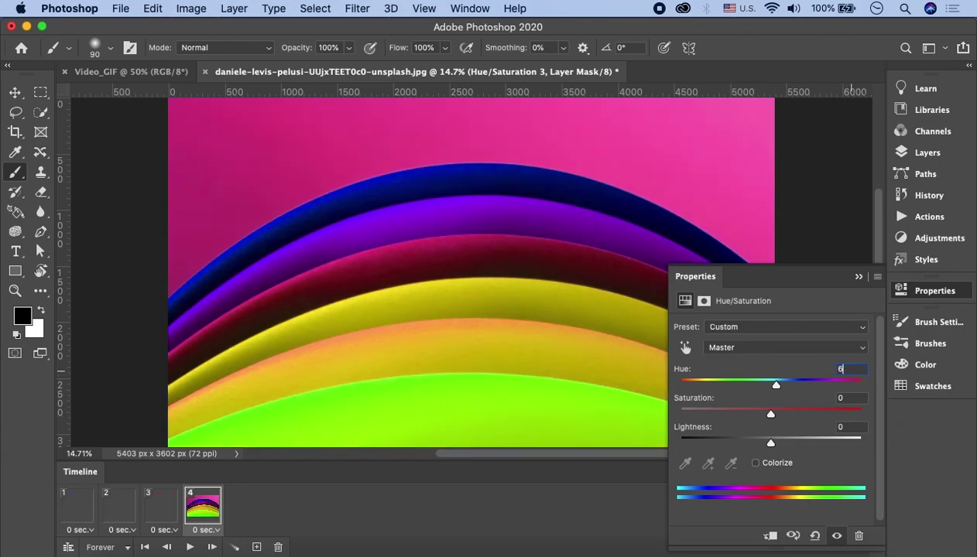
{"action": "type", "text": "0"}
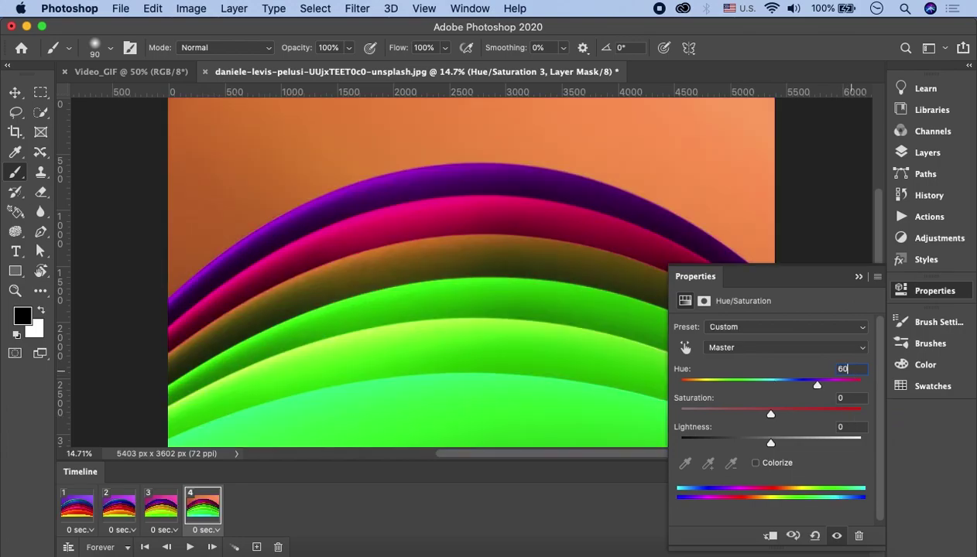
{"action": "left_click", "coordinate": [859, 278]}
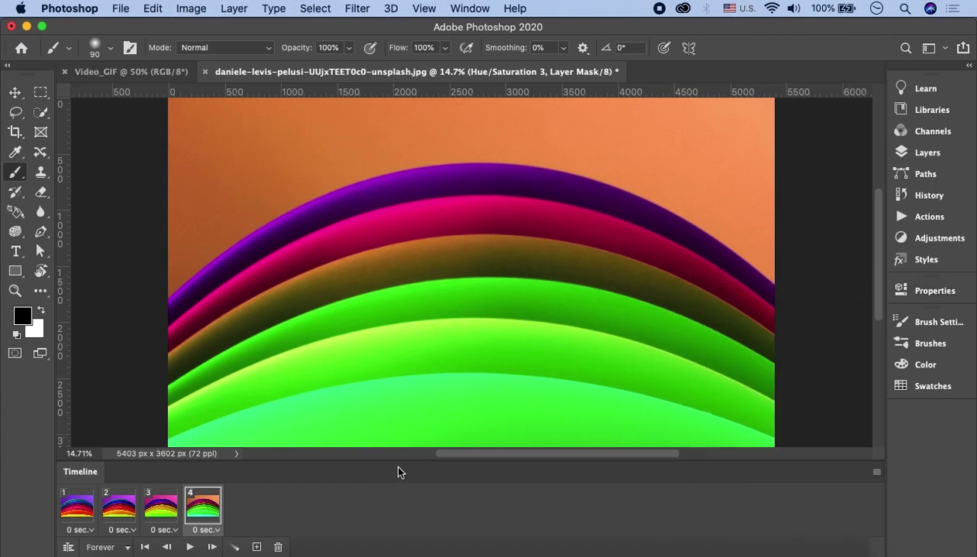
{"action": "left_click", "coordinate": [954, 154]}
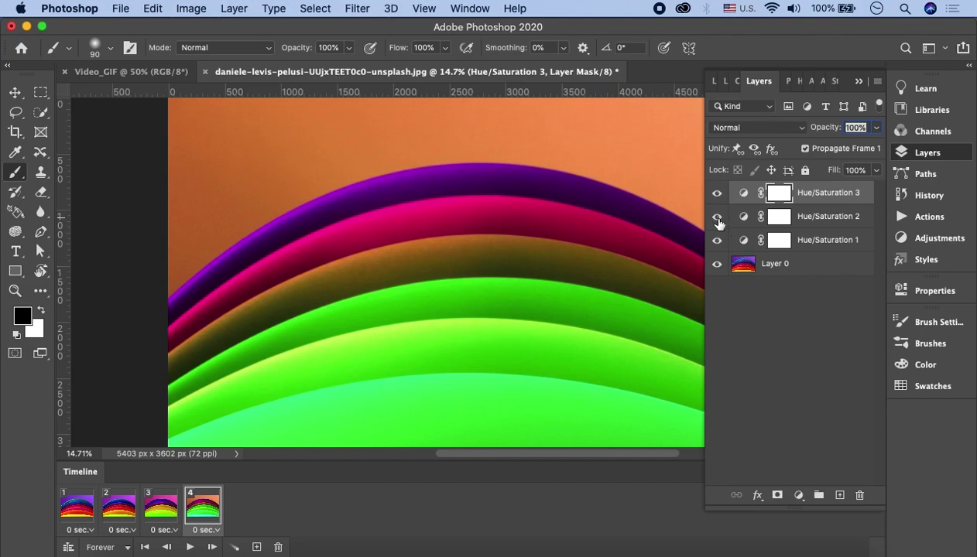
{"action": "left_click", "coordinate": [79, 512]}
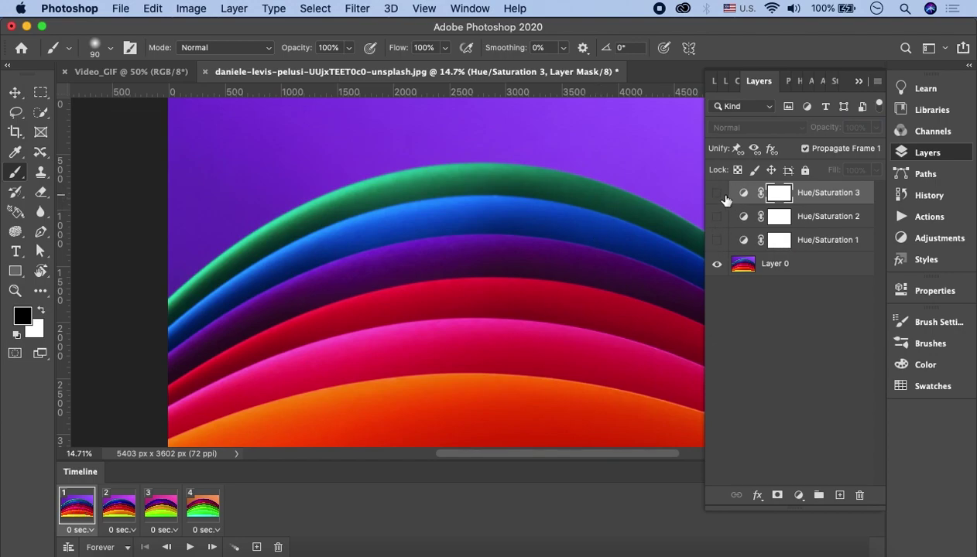
{"action": "left_click", "coordinate": [116, 511]}
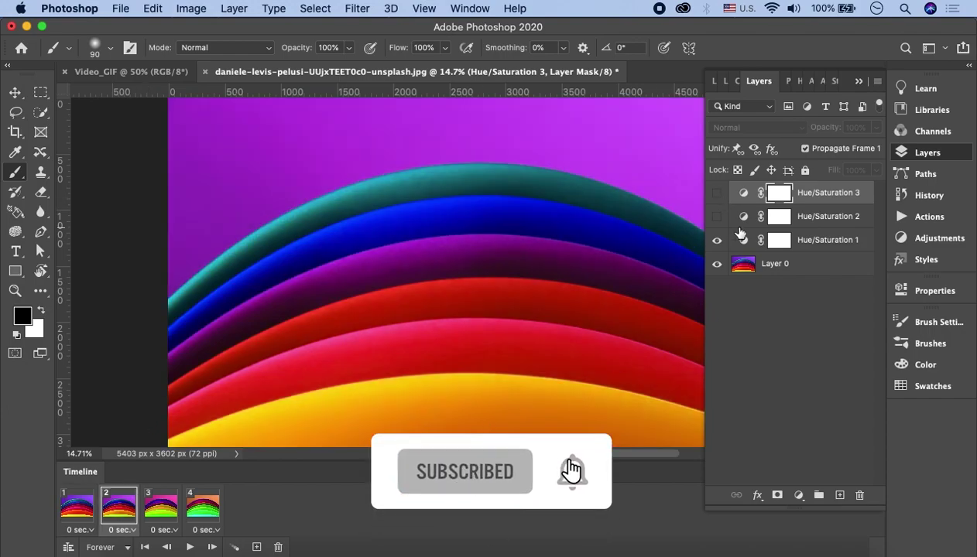
{"action": "left_click", "coordinate": [162, 510]}
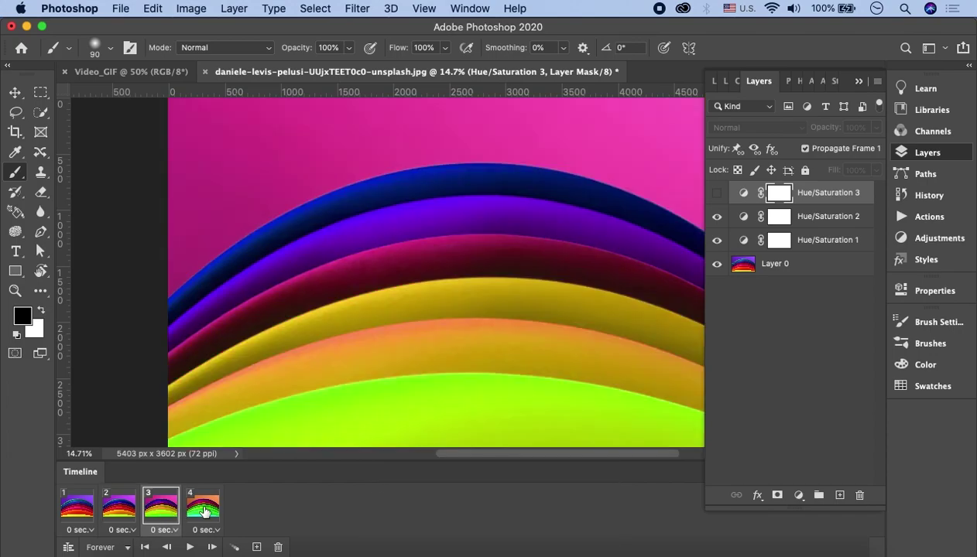
{"action": "left_click", "coordinate": [203, 508]}
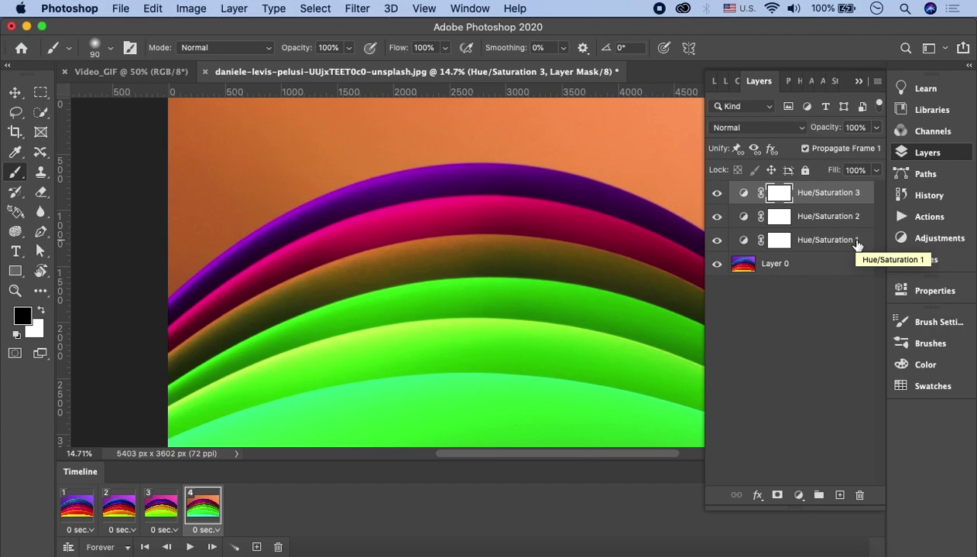
{"action": "left_click", "coordinate": [119, 507]}
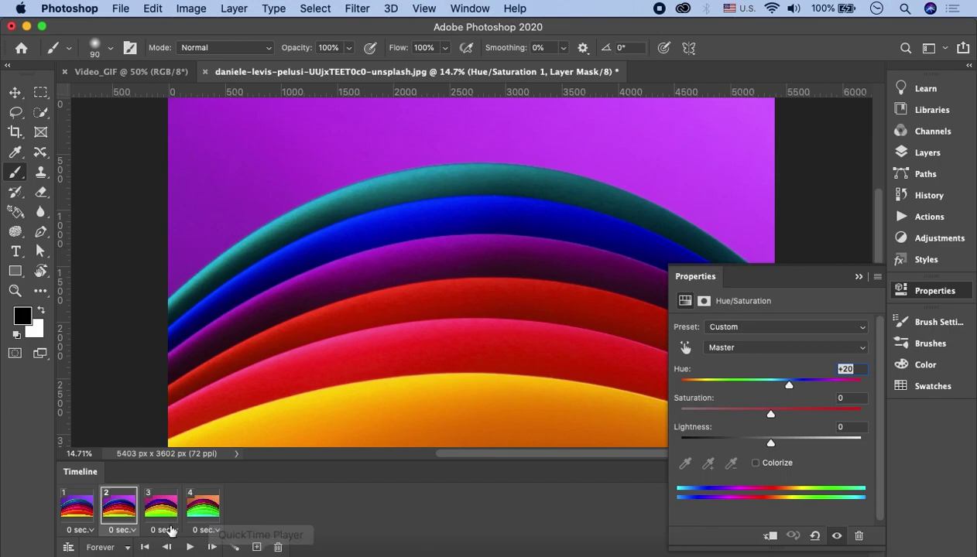
- Revisit frames 3 and 4 and change frame 4's hue value to -30
{"action": "left_click", "coordinate": [161, 507]}
{"action": "key", "text": "2"}
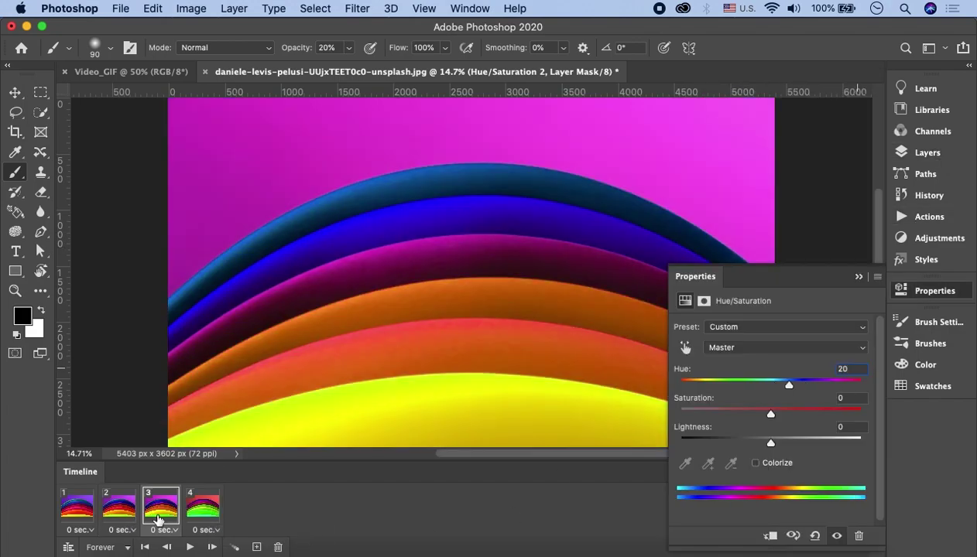
{"action": "left_click", "coordinate": [202, 507]}
{"action": "double_click", "coordinate": [842, 369]}
{"action": "type", "text": "-30"}
{"action": "key", "text": "Return"}
{"action": "left_click", "coordinate": [204, 511]}
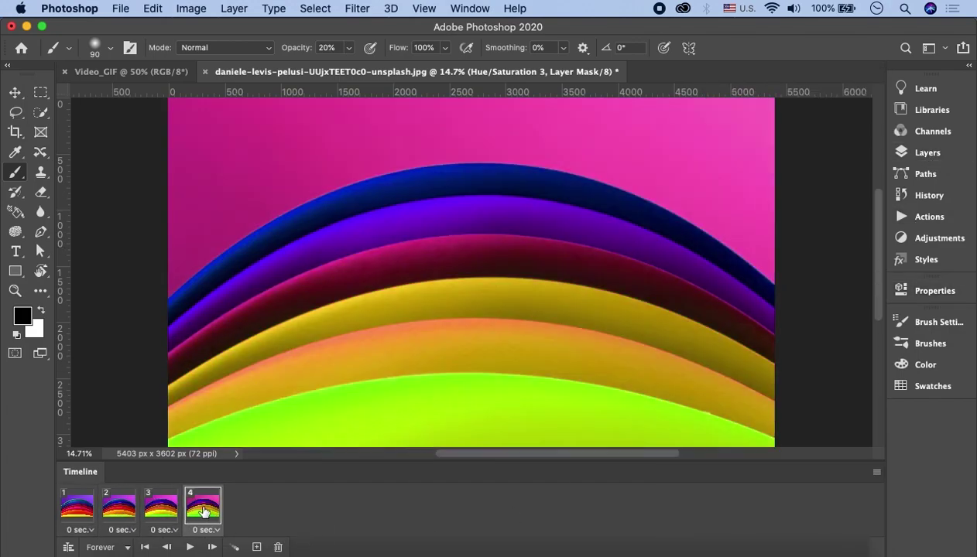
- Add frames 5 and 6, each with a new Hue/Saturation layer at hue 20
{"action": "left_click", "coordinate": [256, 547]}
{"action": "left_click", "coordinate": [927, 153]}
{"action": "left_click", "coordinate": [792, 496]}
{"action": "left_click", "coordinate": [839, 489]}
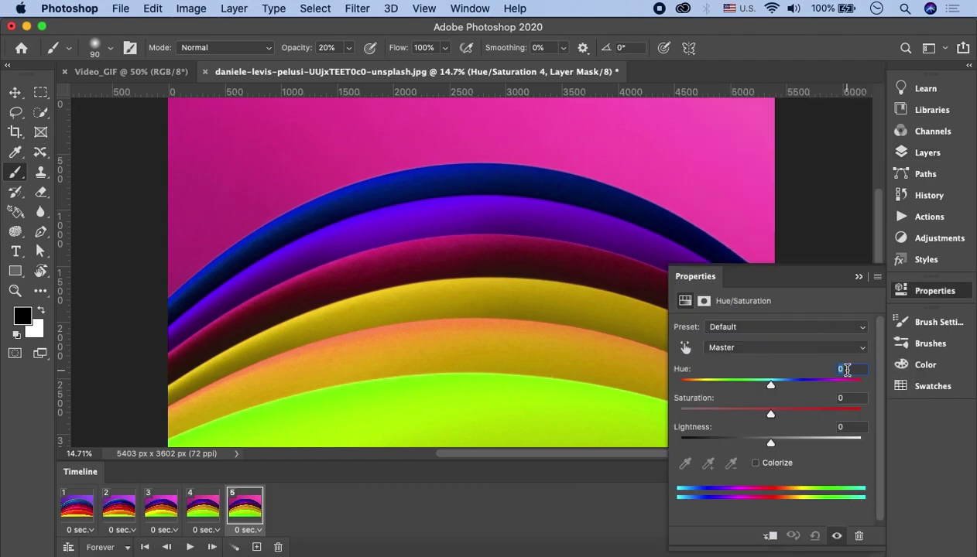
{"action": "type", "text": "20"}
{"action": "key", "text": "Return"}
{"action": "left_click", "coordinate": [256, 547]}
{"action": "left_click", "coordinate": [927, 153]}
{"action": "left_click", "coordinate": [792, 496]}
{"action": "left_click", "coordinate": [840, 488]}
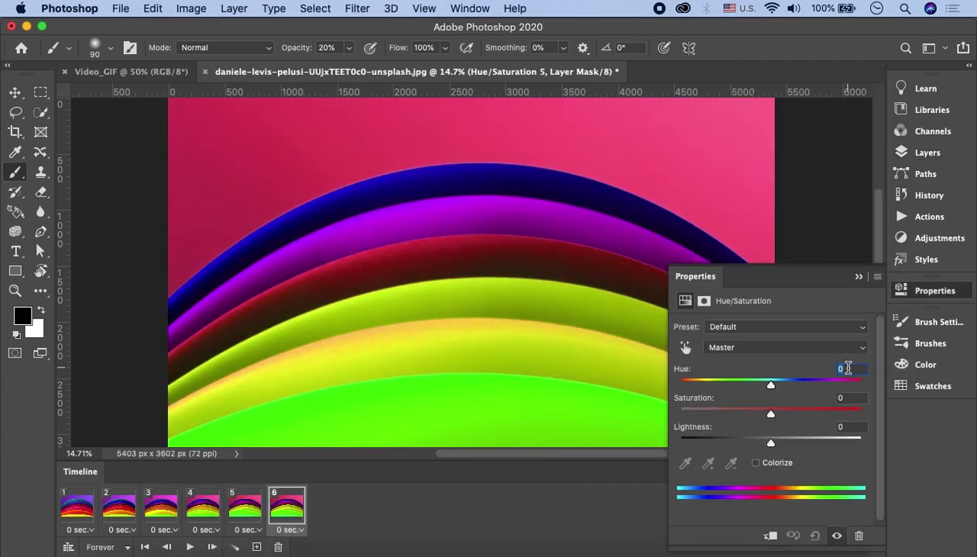
{"action": "type", "text": "20"}
{"action": "key", "text": "Return"}
- Add frames 7 and 8, each with another hue 20 Hue/Saturation layer
{"action": "left_click", "coordinate": [256, 547]}
{"action": "left_click", "coordinate": [927, 152]}
{"action": "left_click", "coordinate": [792, 496]}
{"action": "left_click", "coordinate": [840, 488]}
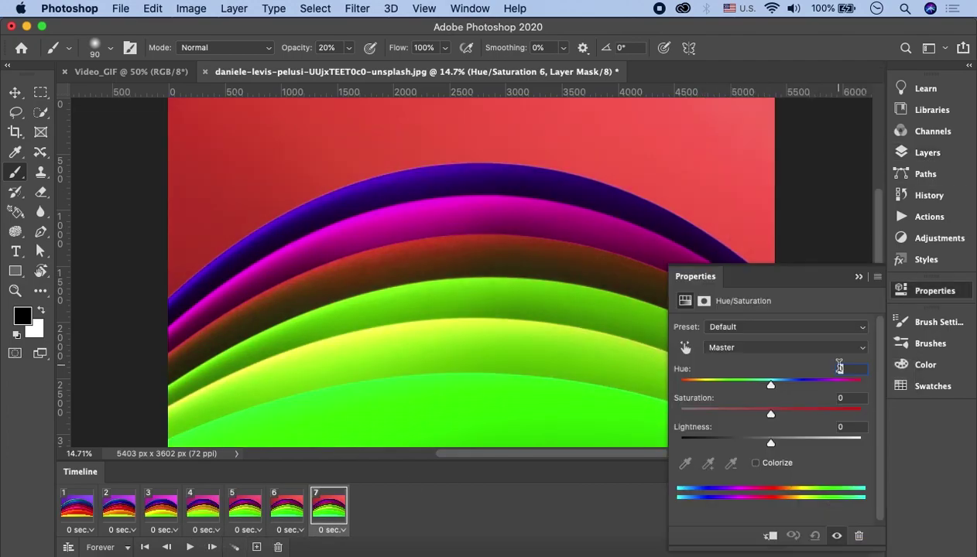
{"action": "type", "text": "20"}
{"action": "key", "text": "Return"}
{"action": "left_click", "coordinate": [278, 547]}
{"action": "key", "text": "Escape"}
{"action": "left_click", "coordinate": [927, 153]}
{"action": "left_click", "coordinate": [798, 496]}
{"action": "left_click", "coordinate": [839, 468]}
{"action": "type", "text": "20"}
{"action": "key", "text": "Return"}
- Add frames 9 and 10, each shifted by a further hue 20 adjustment
{"action": "left_click", "coordinate": [256, 548]}
{"action": "left_click", "coordinate": [927, 152]}
{"action": "left_click", "coordinate": [797, 495]}
{"action": "left_click", "coordinate": [825, 516]}
{"action": "type", "text": "20"}
{"action": "key", "text": "Return"}
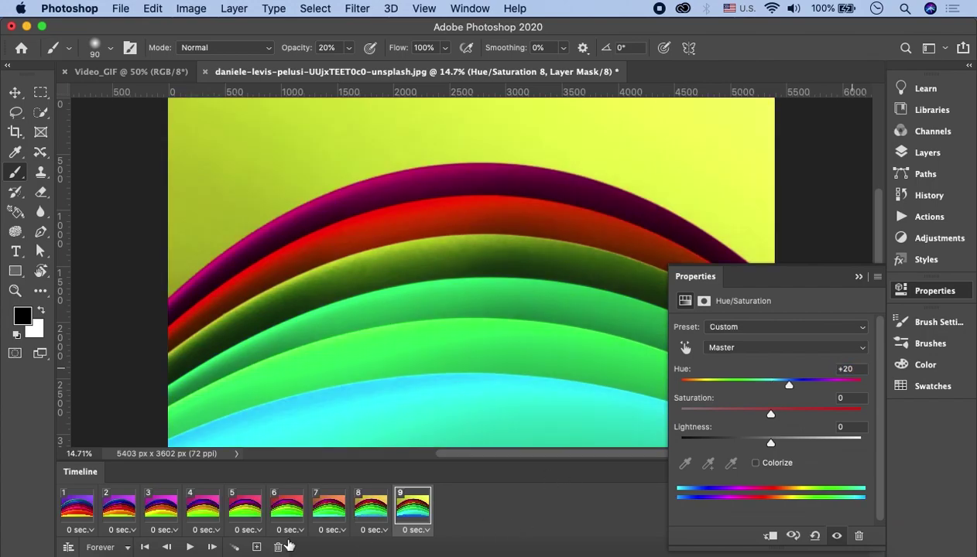
{"action": "left_click", "coordinate": [256, 547]}
{"action": "left_click", "coordinate": [927, 153]}
{"action": "left_click", "coordinate": [798, 495]}
{"action": "left_click", "coordinate": [825, 515]}
{"action": "type", "text": "20"}
- Add frames 11 and 12 with their own hue 20 Hue/Saturation layers
{"action": "left_click", "coordinate": [412, 507]}
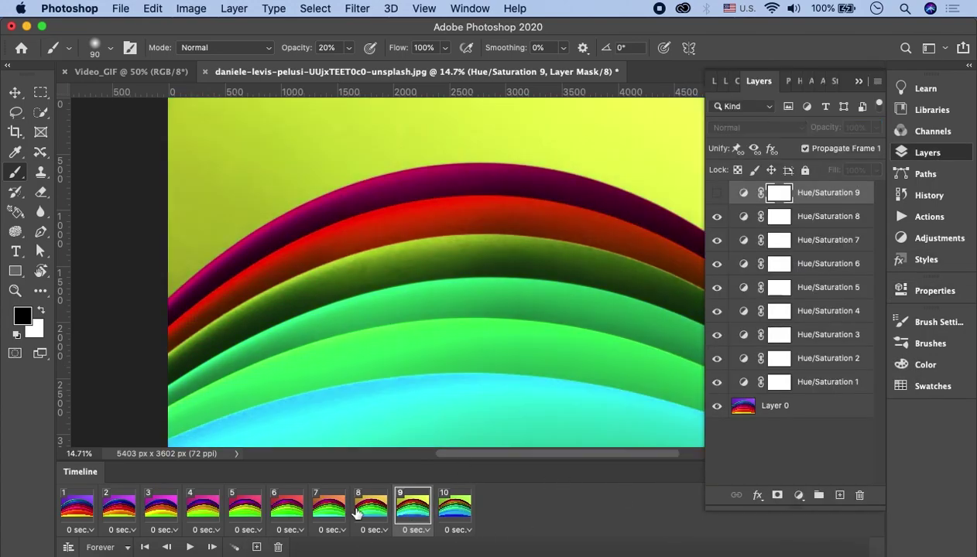
{"action": "left_click", "coordinate": [454, 507]}
{"action": "left_click", "coordinate": [256, 547]}
{"action": "left_click", "coordinate": [797, 495]}
{"action": "left_click", "coordinate": [832, 517]}
{"action": "type", "text": "20"}
{"action": "key", "text": "Return"}
{"action": "left_click", "coordinate": [256, 547]}
{"action": "left_click", "coordinate": [927, 153]}
{"action": "left_click", "coordinate": [797, 511]}
{"action": "left_click", "coordinate": [851, 497]}
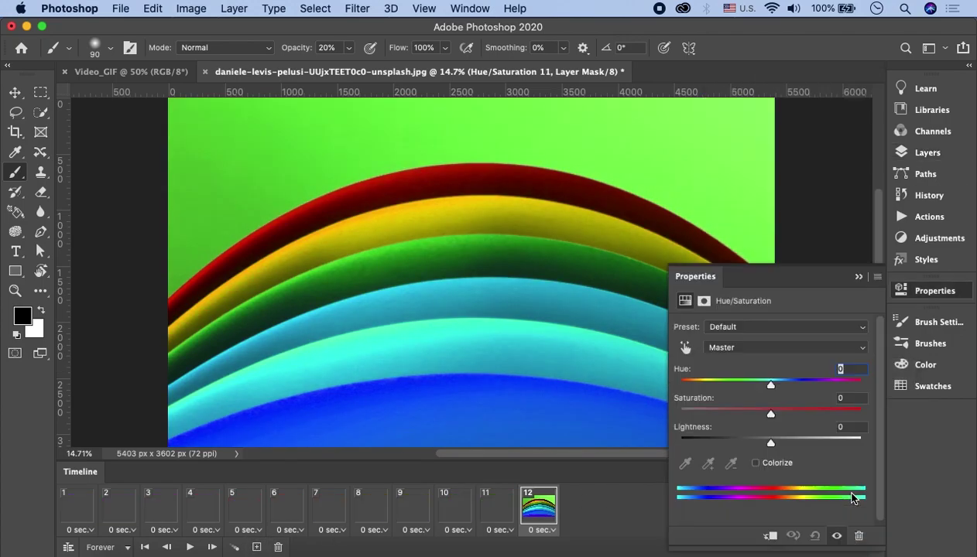
{"action": "type", "text": "20"}
{"action": "key", "text": "Return"}
{"action": "left_click", "coordinate": [644, 510]}
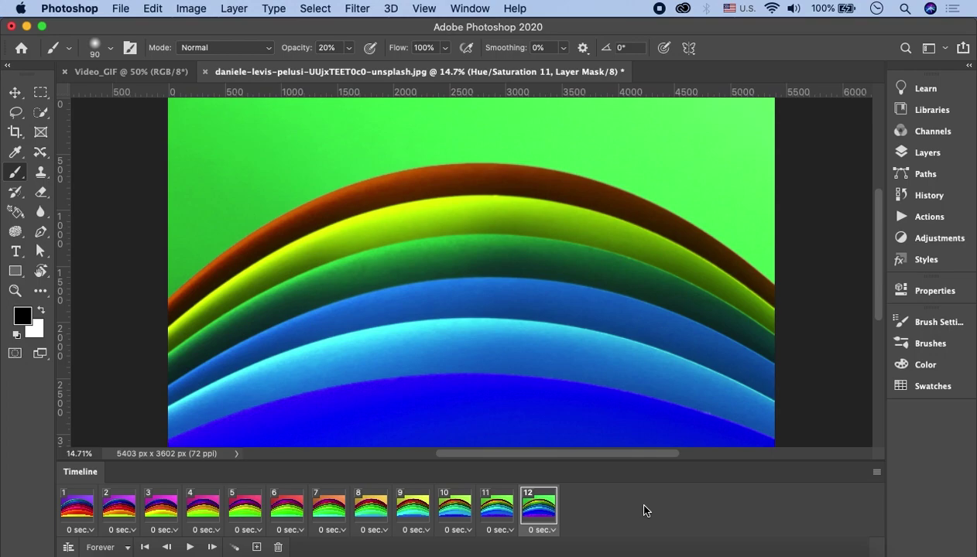
- Review the stack of Hue/Saturation layers in the Layers panel
{"action": "left_click", "coordinate": [921, 153]}
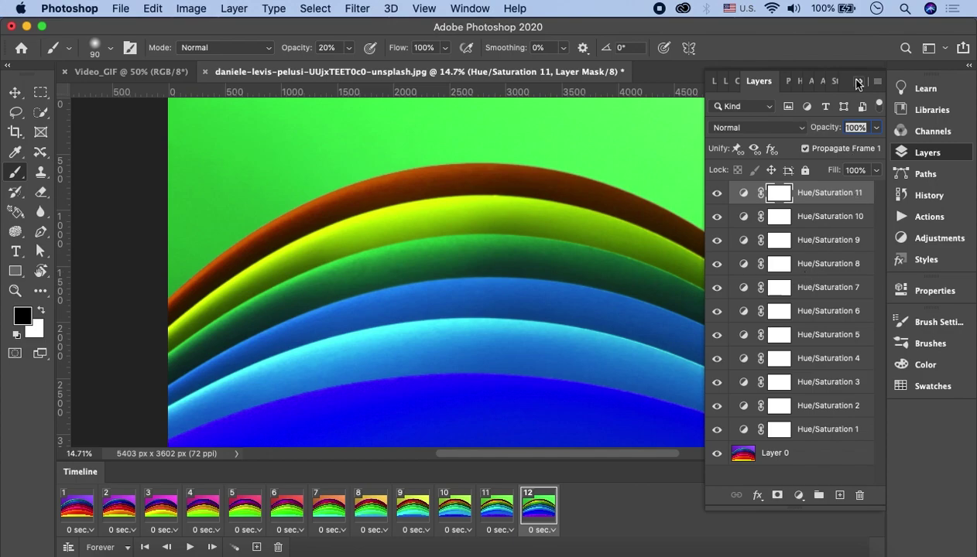
{"action": "left_click", "coordinate": [857, 83]}
{"action": "left_click", "coordinate": [877, 470]}
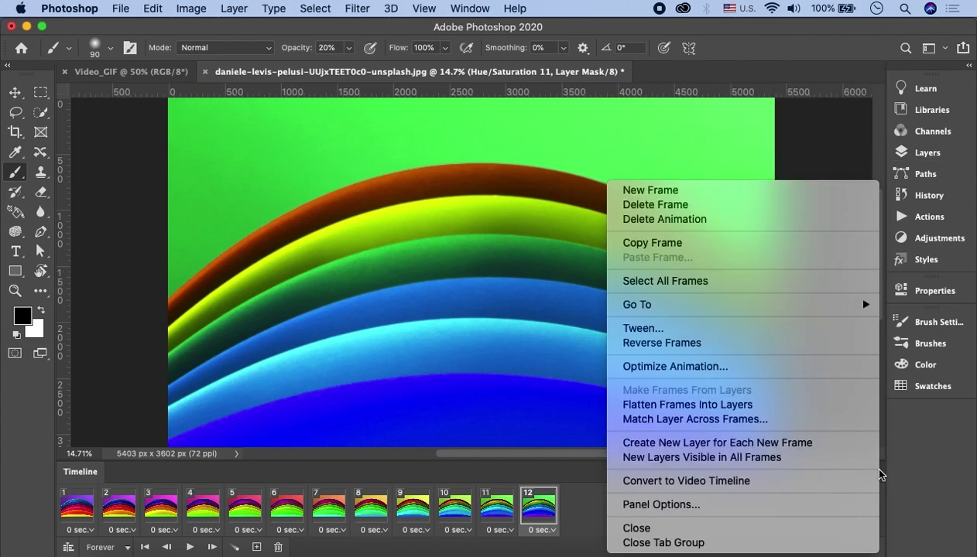
- Select all frames and duplicate them twice (12 to 24 to 48), returning to frame 1
{"action": "left_click", "coordinate": [679, 281]}
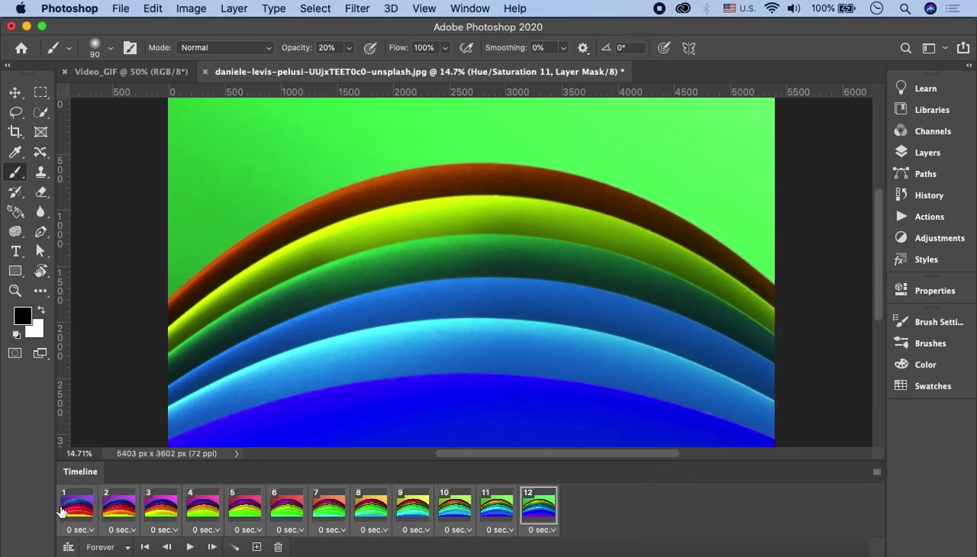
{"action": "left_click", "coordinate": [258, 547]}
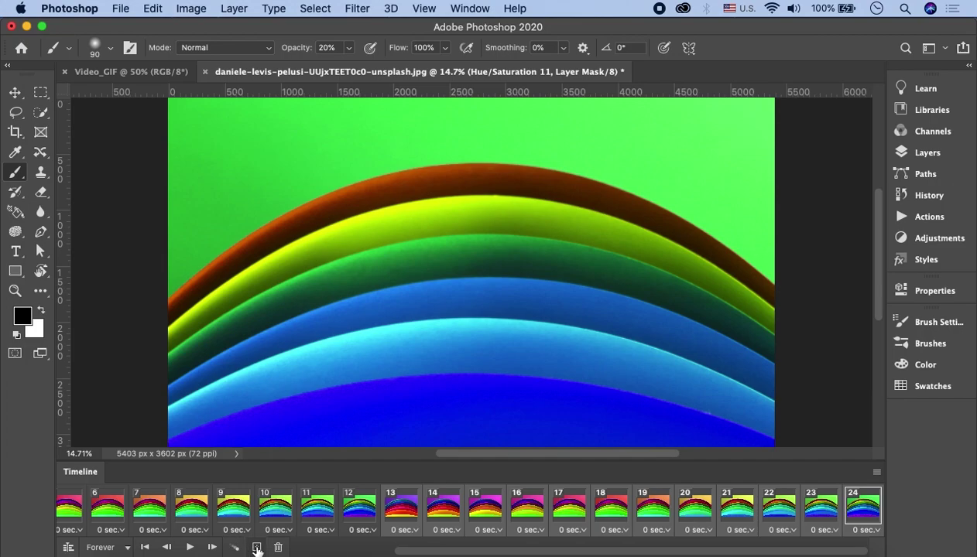
{"action": "left_click", "coordinate": [876, 475]}
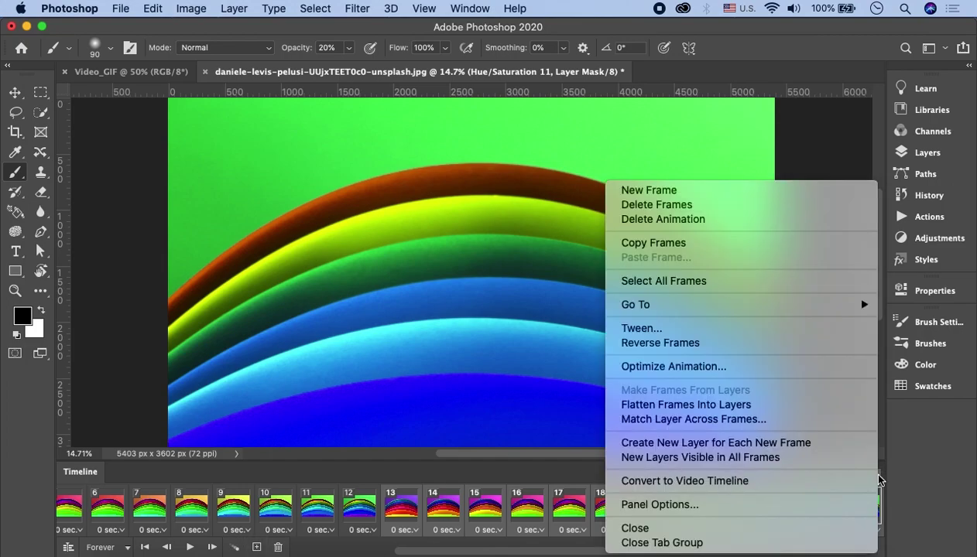
{"action": "left_click", "coordinate": [699, 283]}
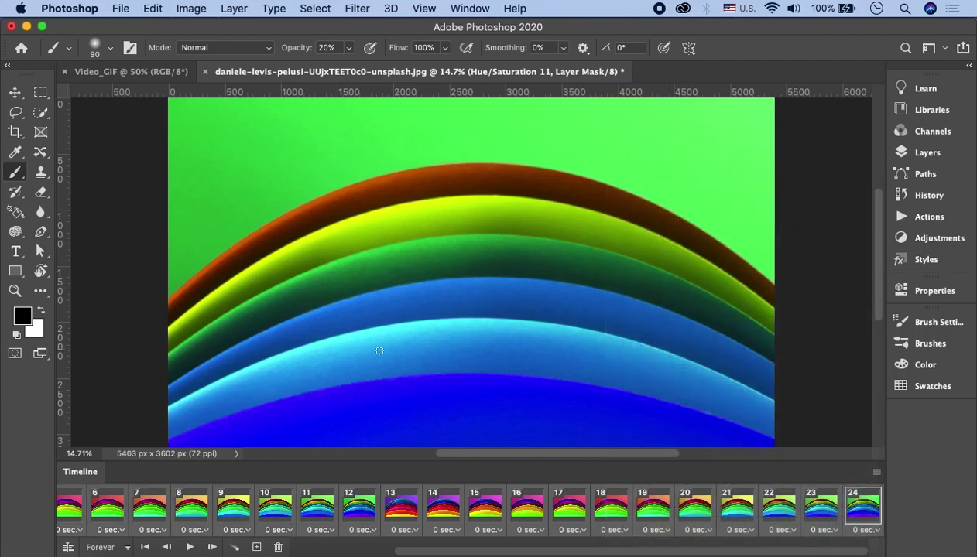
{"action": "left_click", "coordinate": [257, 548]}
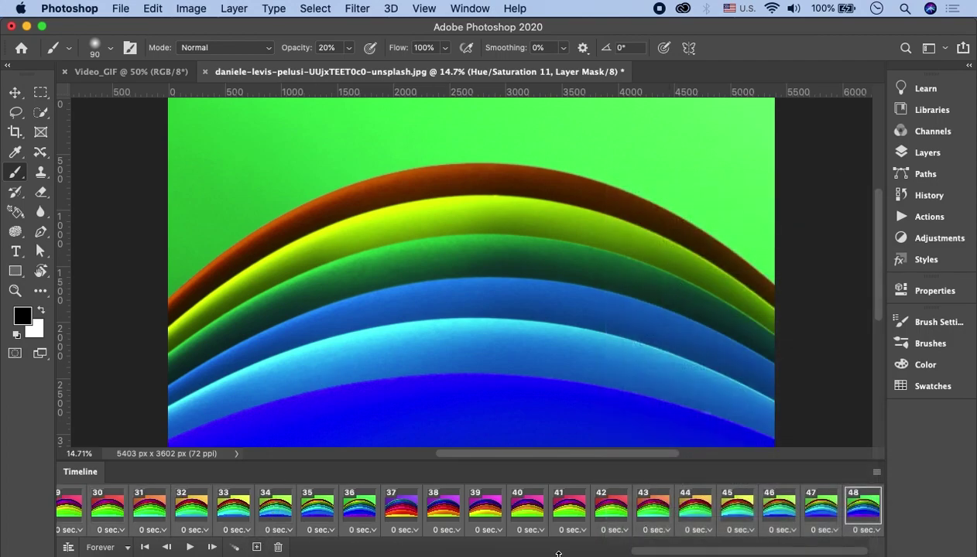
{"action": "left_click_drag", "start_coordinate": [685, 553], "coordinate": [335, 554]}
{"action": "left_click", "coordinate": [85, 514]}
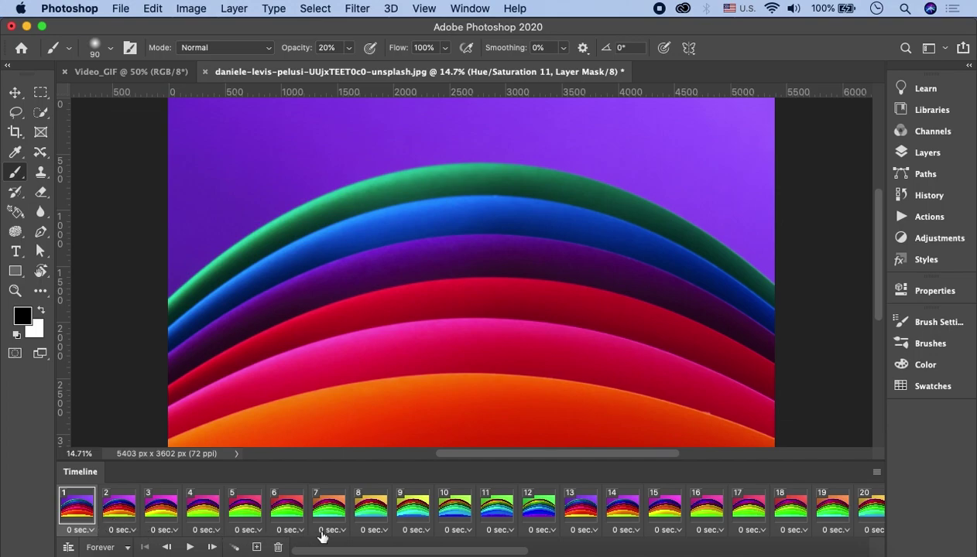
- Select all 48 frames and set each frame delay to 0.5 seconds
{"action": "left_click", "coordinate": [876, 472]}
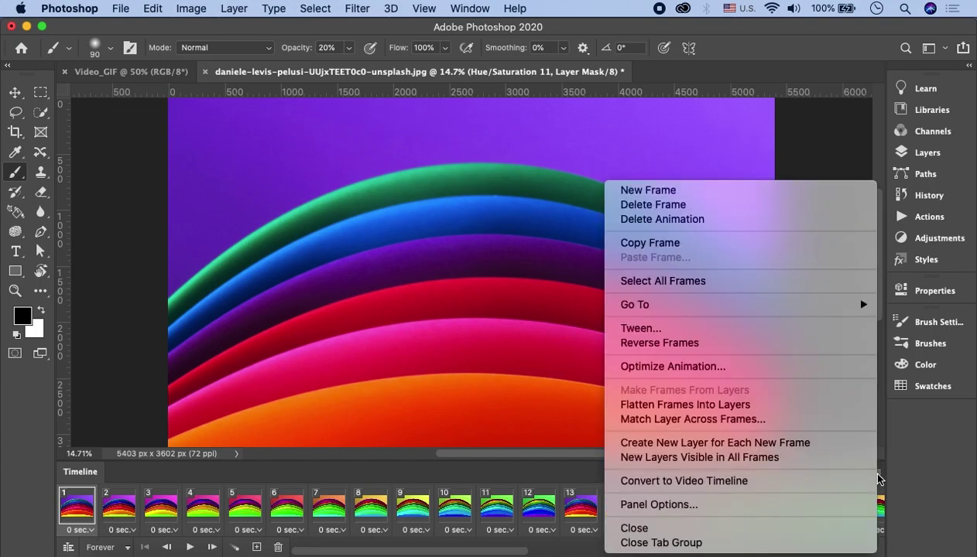
{"action": "left_click", "coordinate": [657, 281]}
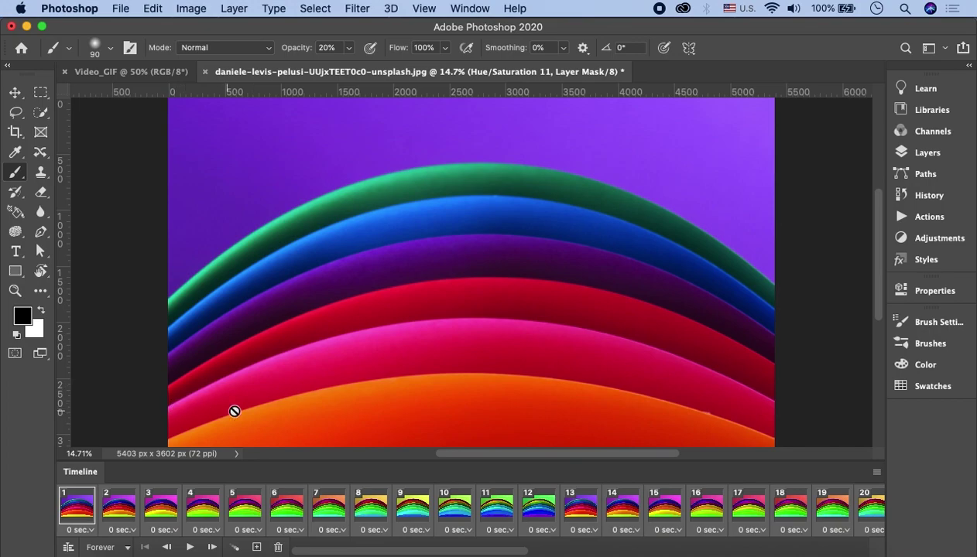
{"action": "left_click", "coordinate": [91, 531]}
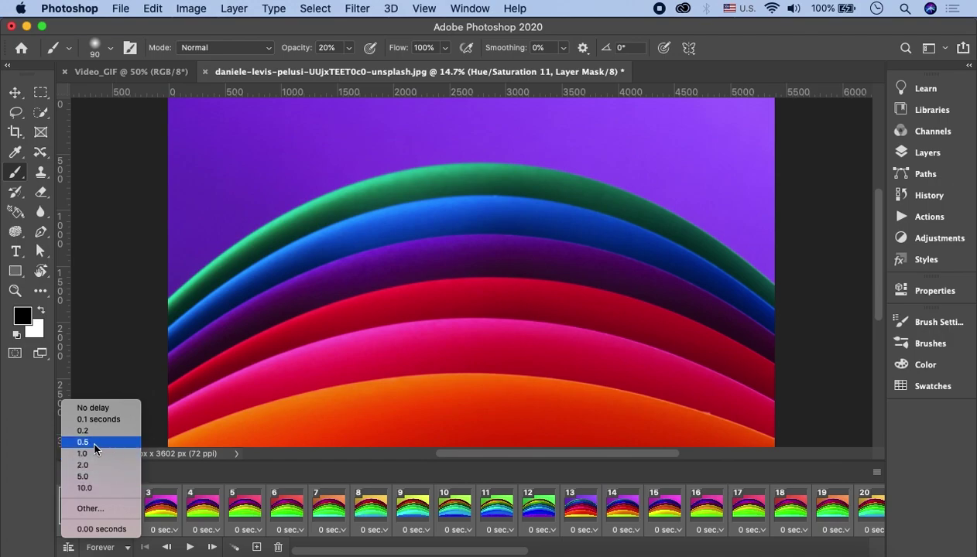
{"action": "left_click", "coordinate": [95, 507]}
{"action": "left_click", "coordinate": [462, 271]}
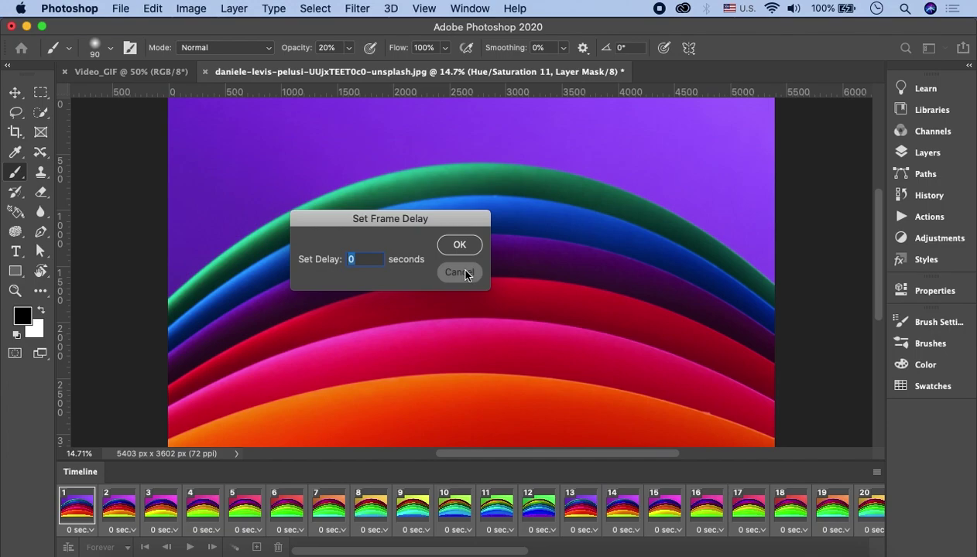
{"action": "left_click", "coordinate": [85, 530]}
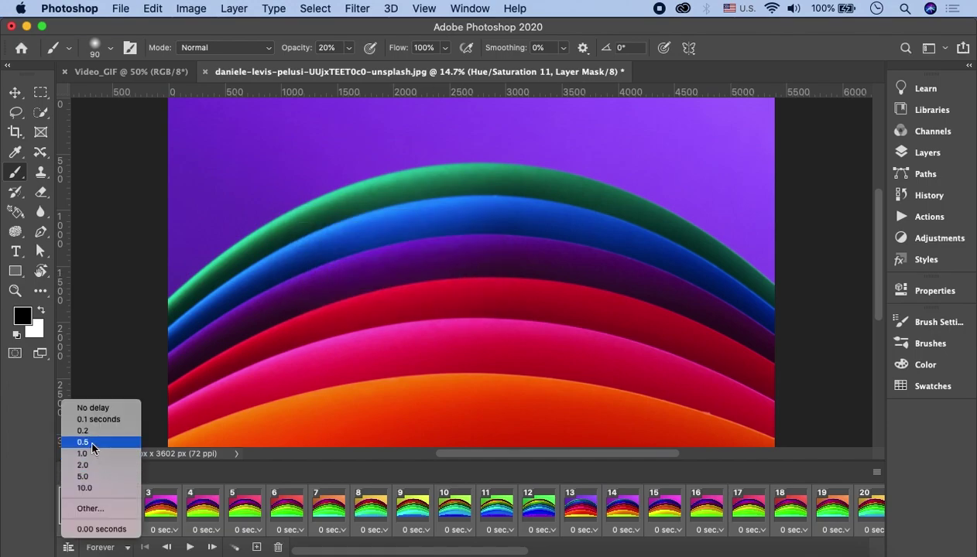
{"action": "left_click", "coordinate": [89, 443]}
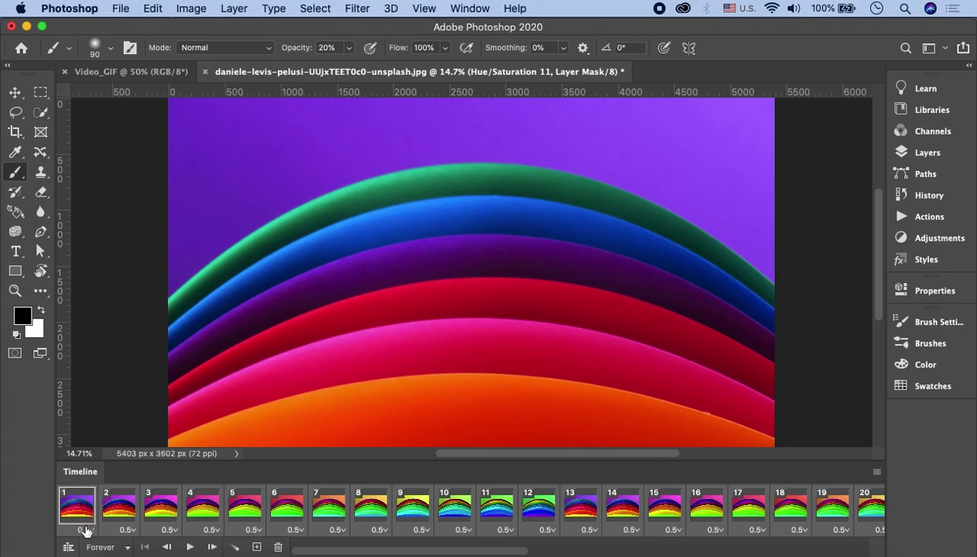
- Play and stop the hue-cycling animation preview, then open the File menu
{"action": "left_click", "coordinate": [190, 547]}
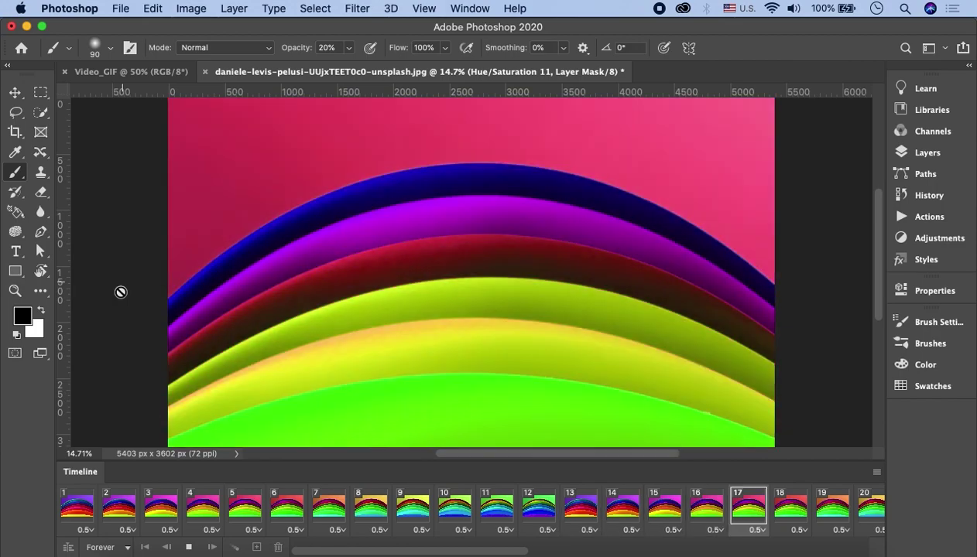
{"action": "left_click", "coordinate": [187, 548]}
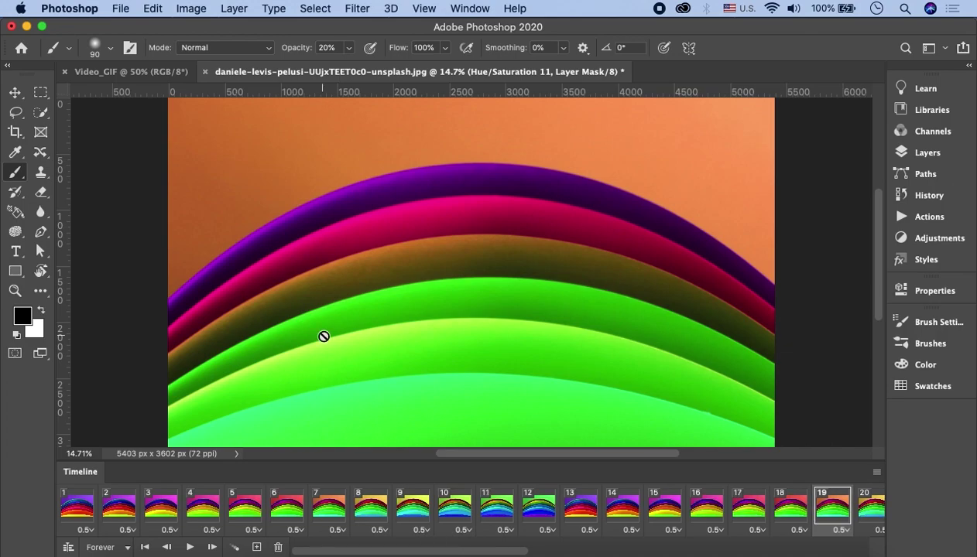
{"action": "left_click", "coordinate": [122, 9]}
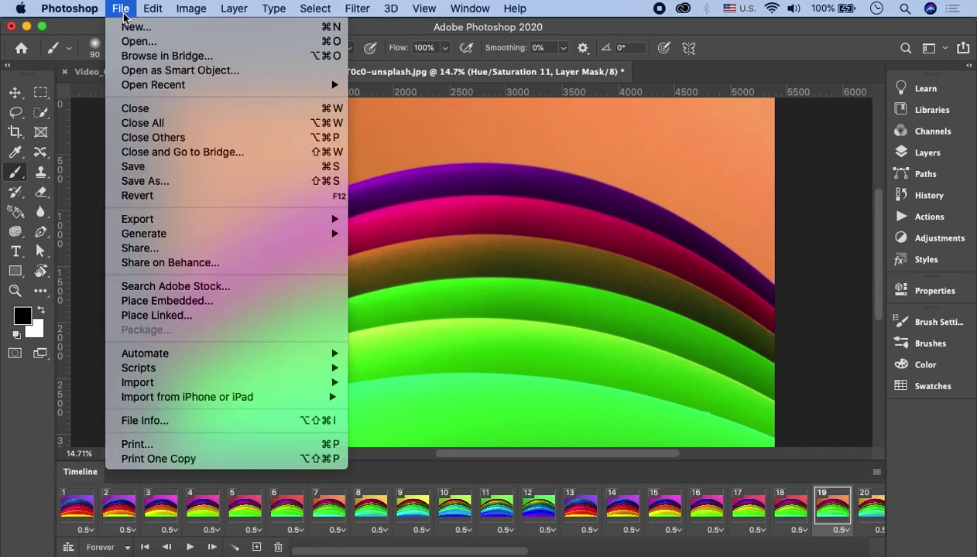
{"action": "mouse_move", "coordinate": [137, 219]}
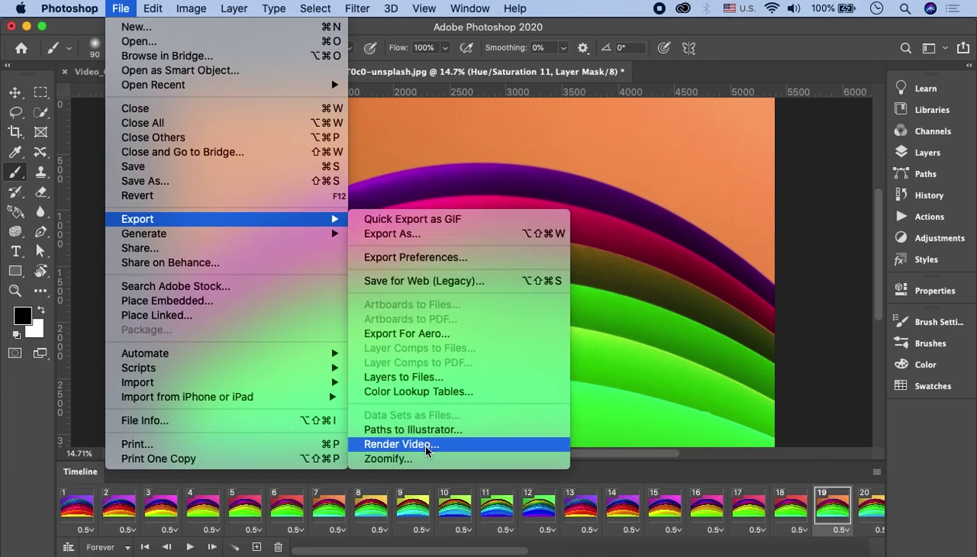
- Render the animation as an H.264 video into a new Desktop folder 'Video/GIF Animation'
{"action": "left_click", "coordinate": [427, 445]}
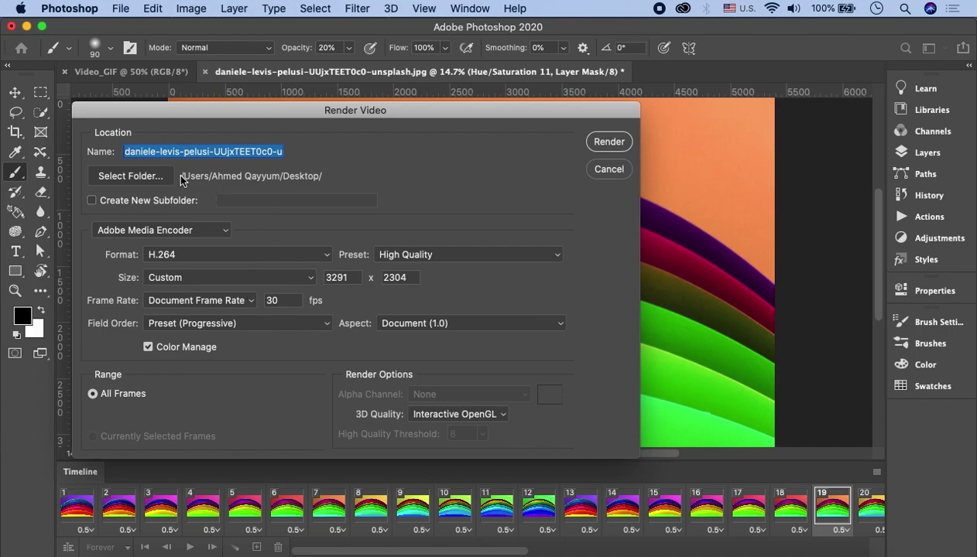
{"action": "left_click", "coordinate": [141, 176]}
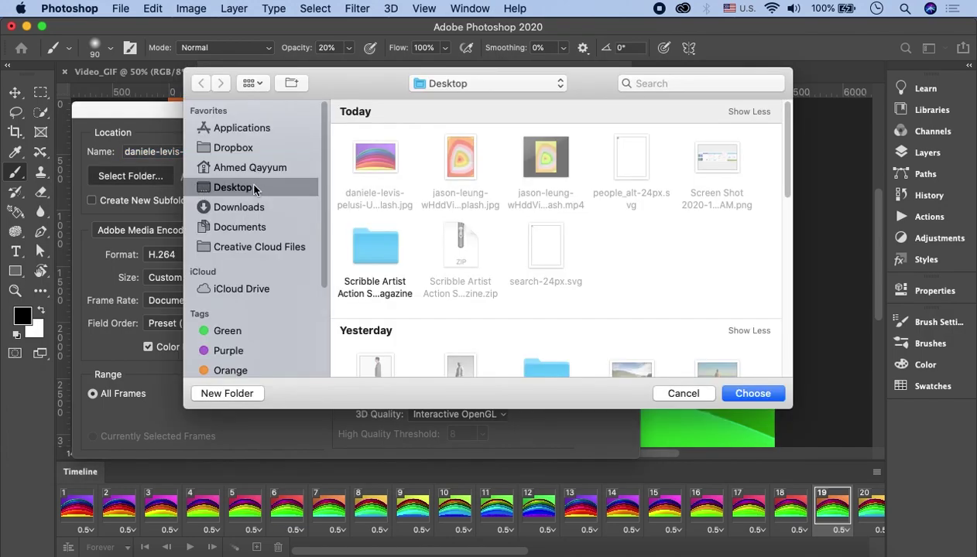
{"action": "left_click", "coordinate": [252, 393]}
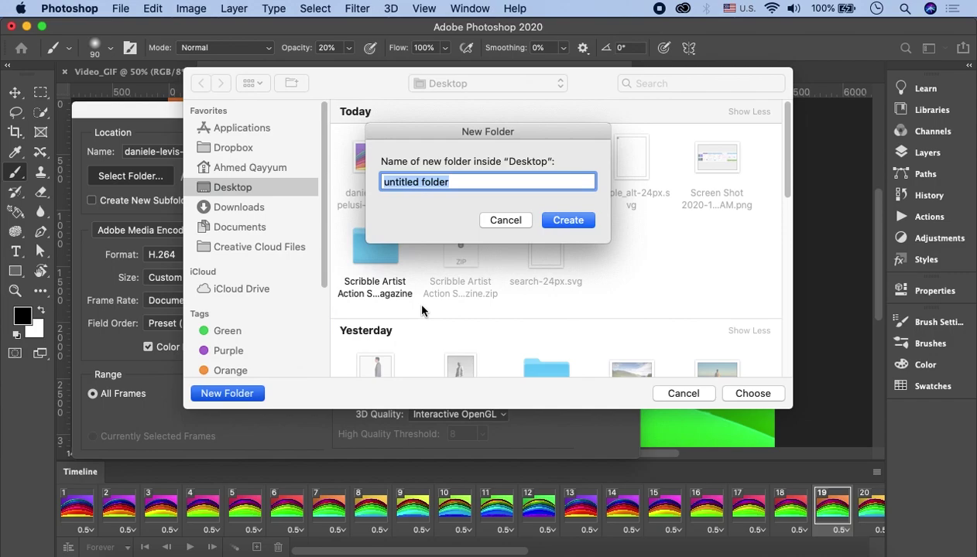
{"action": "type", "text": "Video/GIF "}
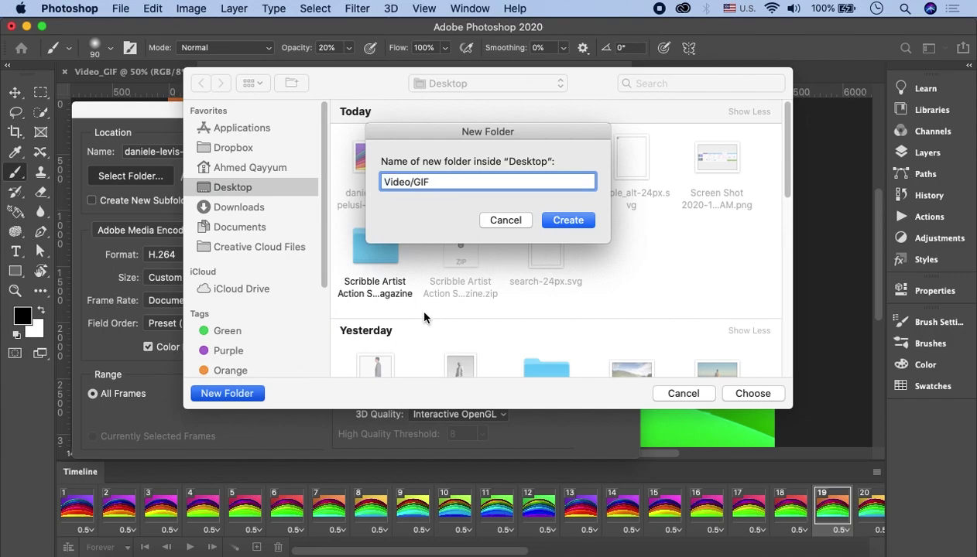
{"action": "type", "text": "Animation"}
{"action": "left_click", "coordinate": [568, 223]}
{"action": "left_click", "coordinate": [747, 394]}
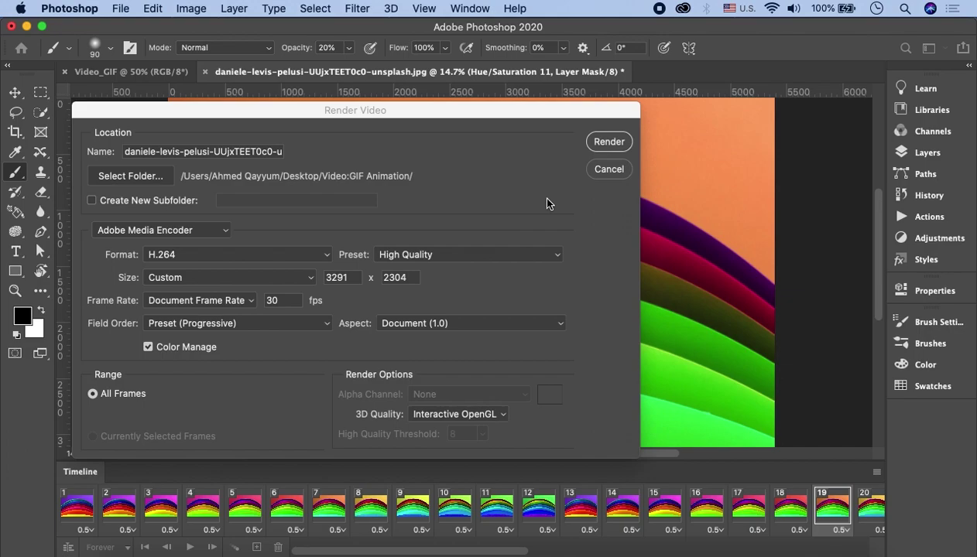
{"action": "left_click", "coordinate": [602, 145]}
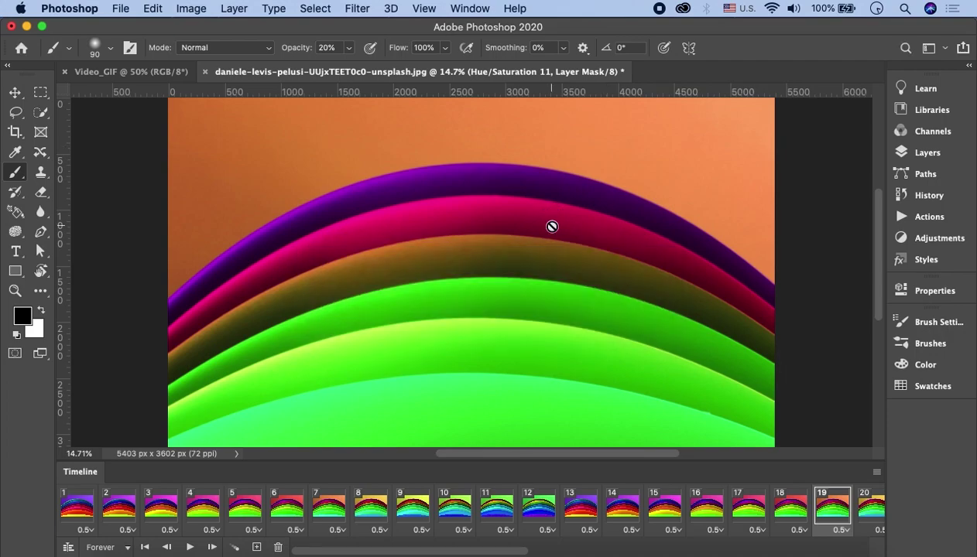
- Open the rendered mp4 from the Desktop's Video/GIF Animation folder in QuickTime
{"action": "left_click", "coordinate": [152, 530]}
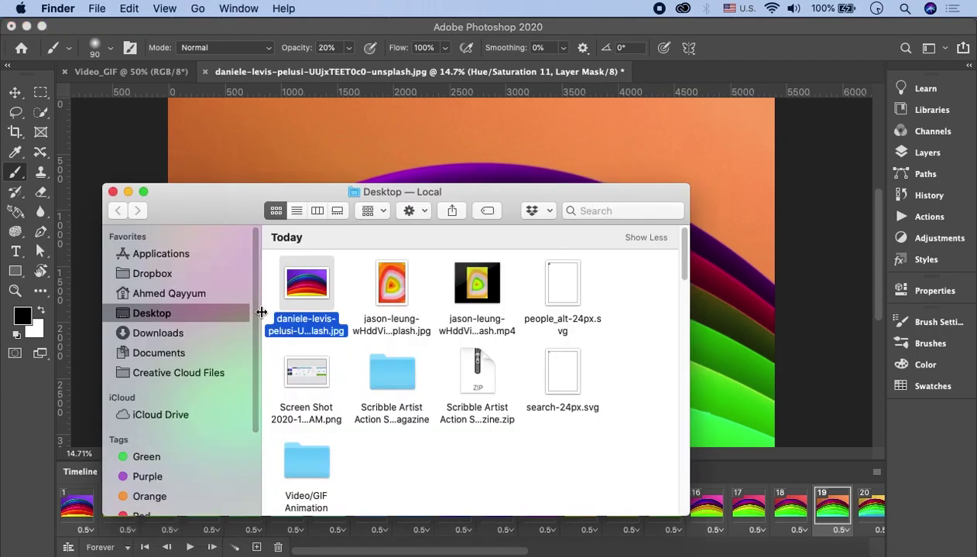
{"action": "scroll", "coordinate": [356, 426], "scroll_direction": "down", "scroll_amount": 2}
{"action": "double_click", "coordinate": [317, 424]}
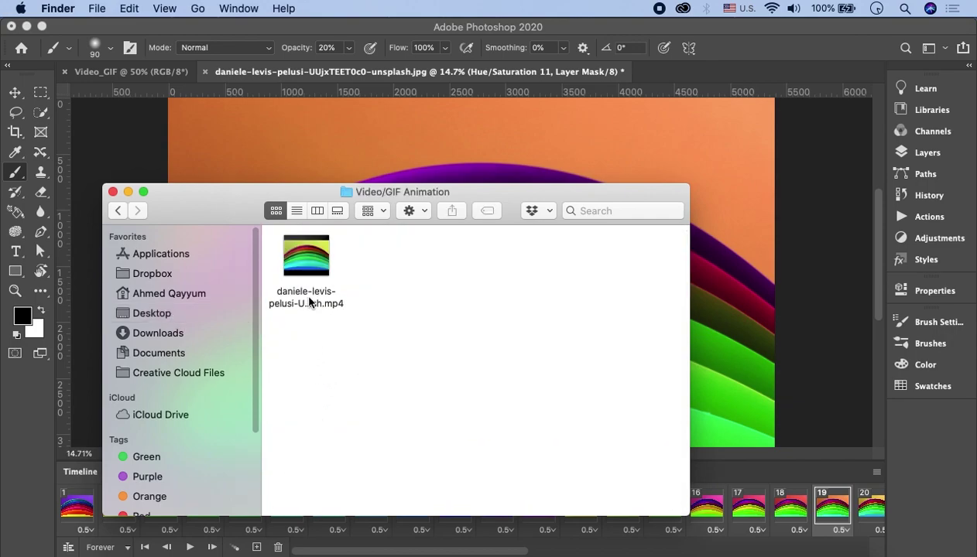
{"action": "double_click", "coordinate": [309, 306]}
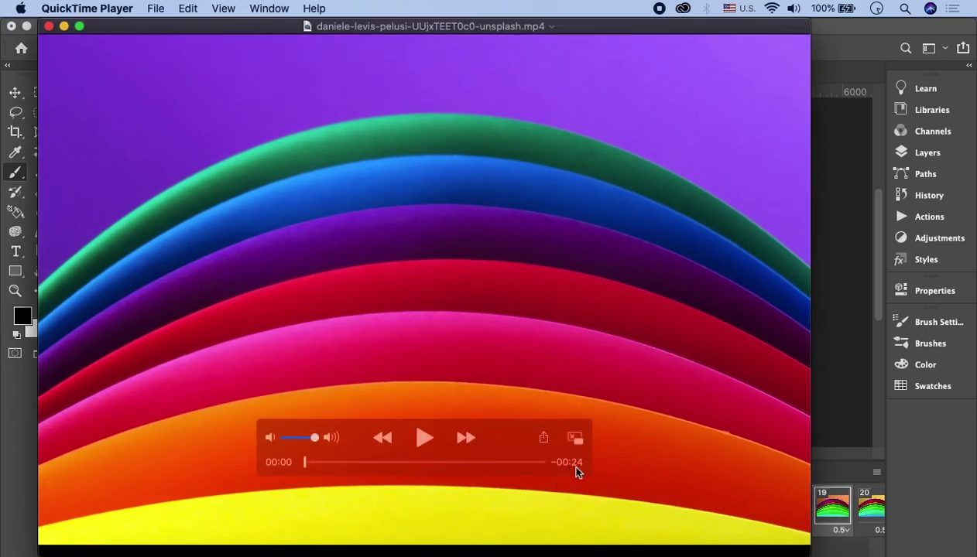
- Play the rendered video in QuickTime to watch the rainbow colours cycle, then close it
{"action": "left_click", "coordinate": [426, 440]}
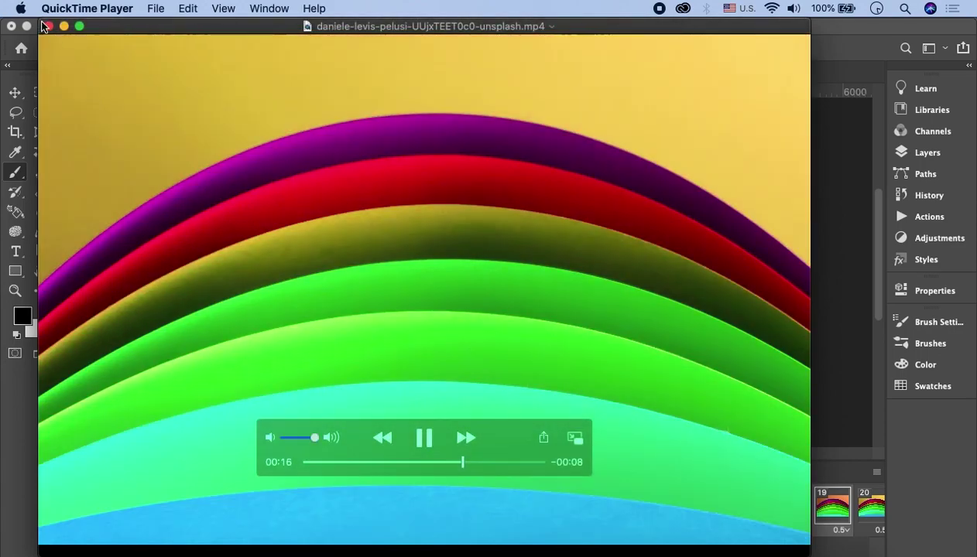
{"action": "left_click", "coordinate": [46, 26]}
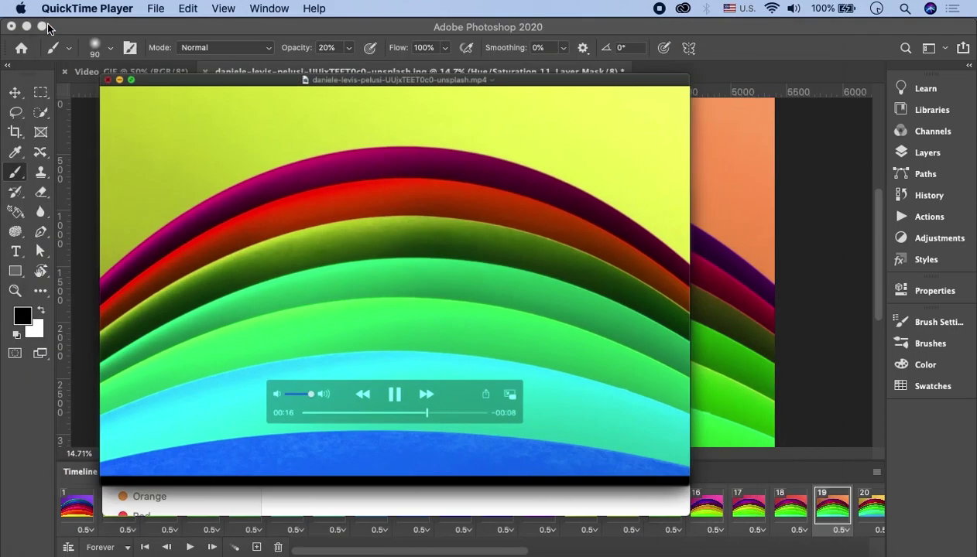
- Back in Photoshop, save the animation as a GIF in the Video/GIF Animation folder
{"action": "left_click", "coordinate": [111, 190]}
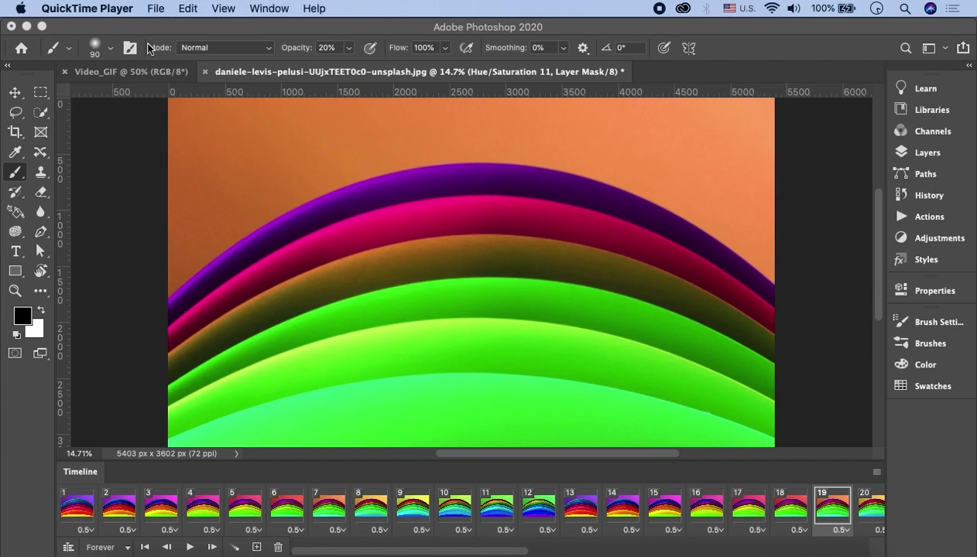
{"action": "left_click", "coordinate": [147, 248]}
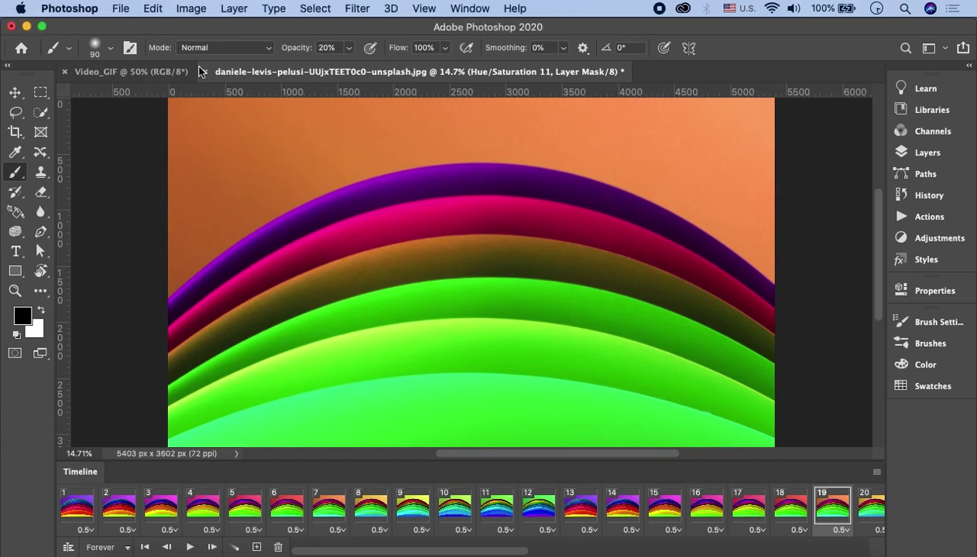
{"action": "left_click", "coordinate": [122, 10]}
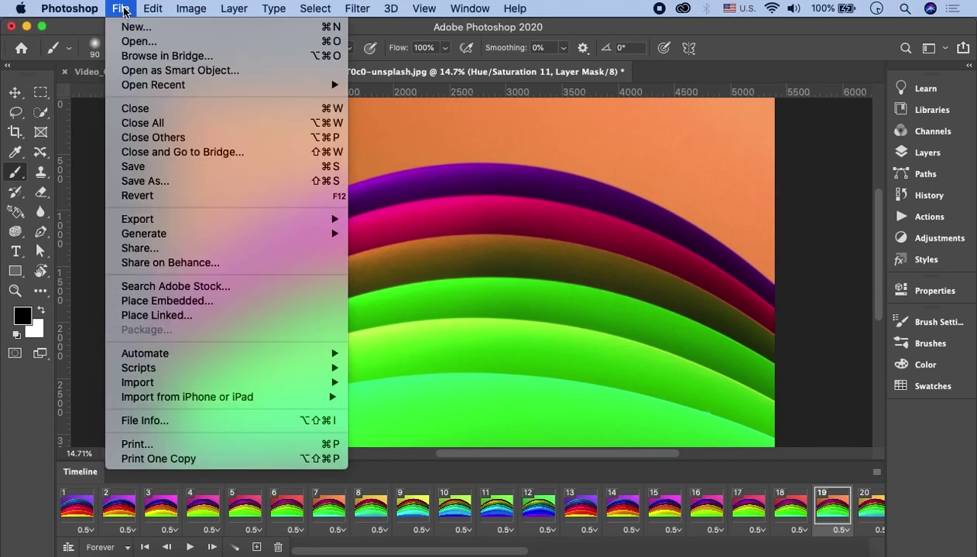
{"action": "left_click", "coordinate": [186, 183]}
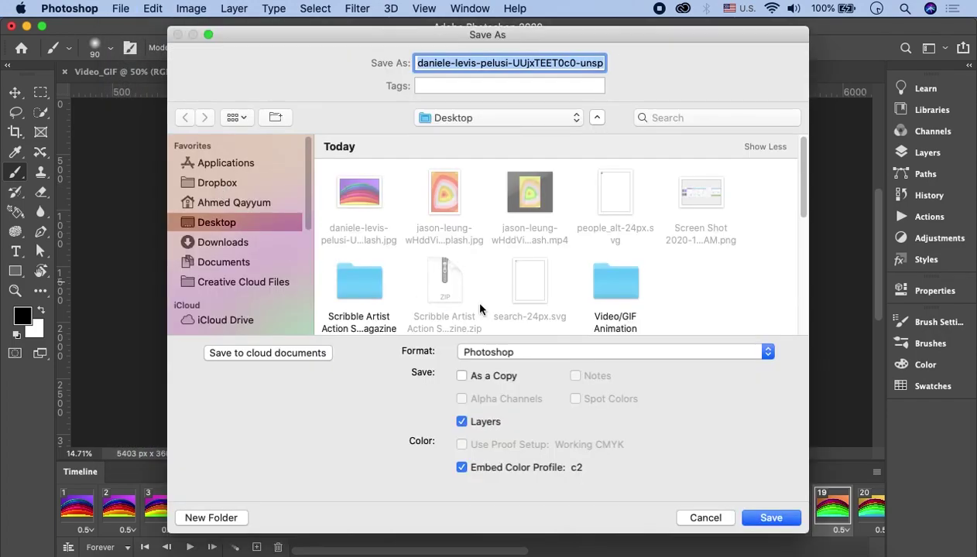
{"action": "double_click", "coordinate": [609, 286]}
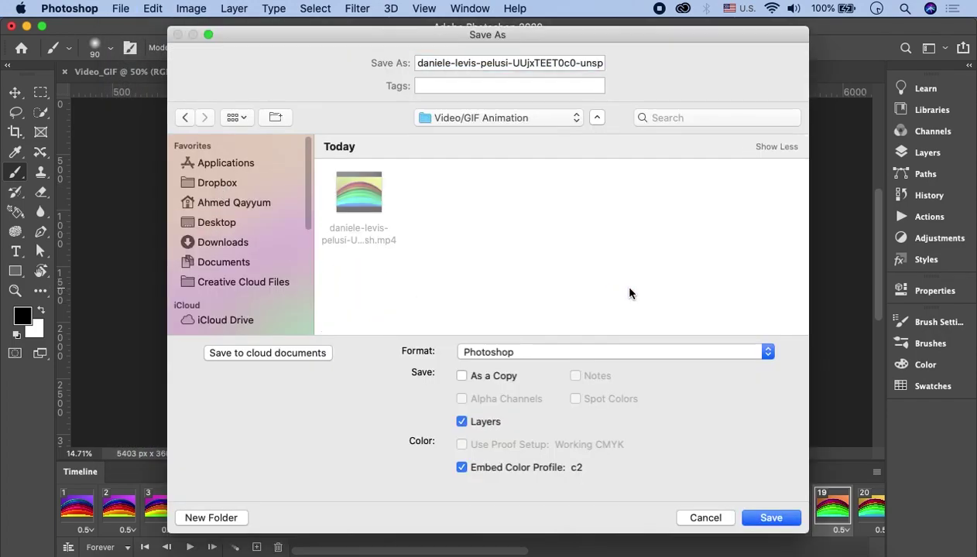
{"action": "left_click", "coordinate": [582, 352]}
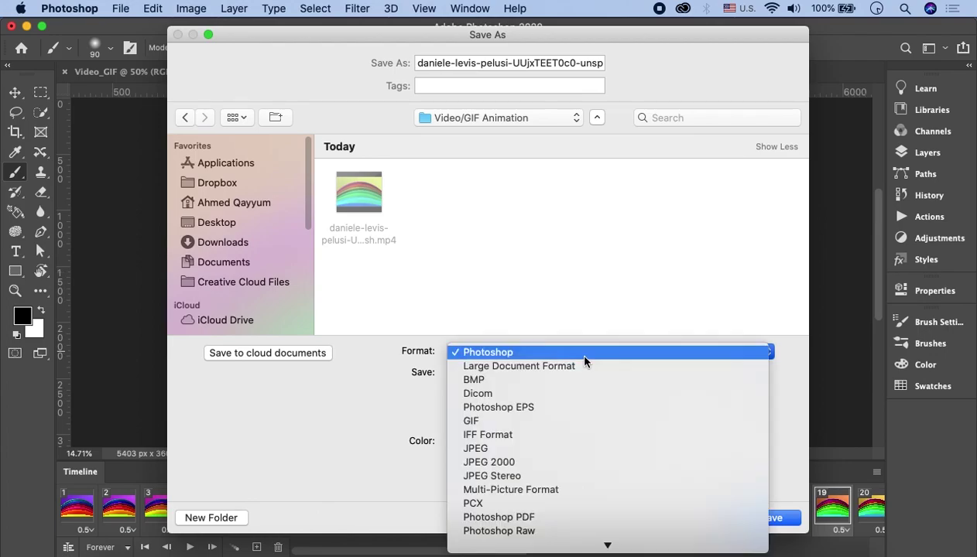
{"action": "left_click", "coordinate": [481, 422]}
{"action": "left_click", "coordinate": [774, 517]}
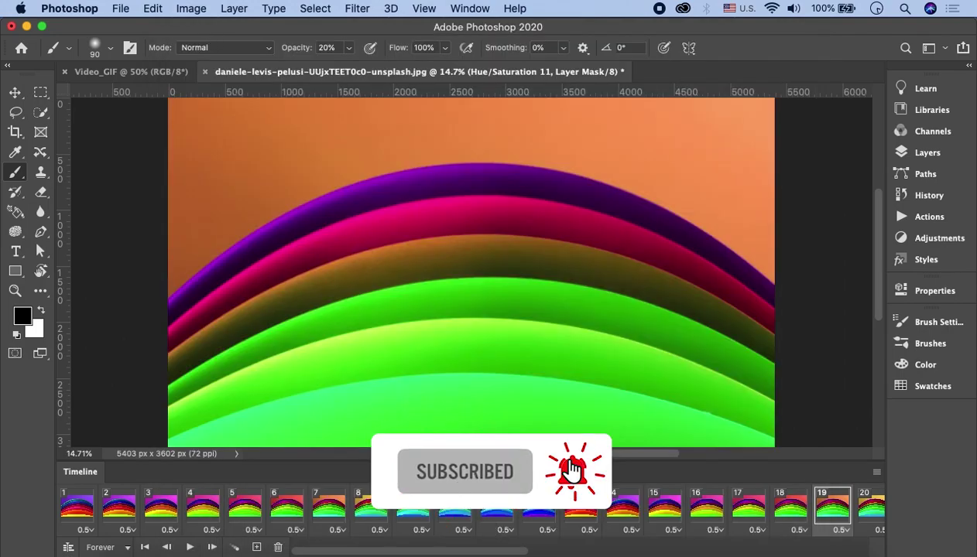
- Reopen Save As, cancel it without saving, and preview frame 9 of the animation
{"action": "left_click", "coordinate": [120, 9]}
{"action": "left_click", "coordinate": [147, 181]}
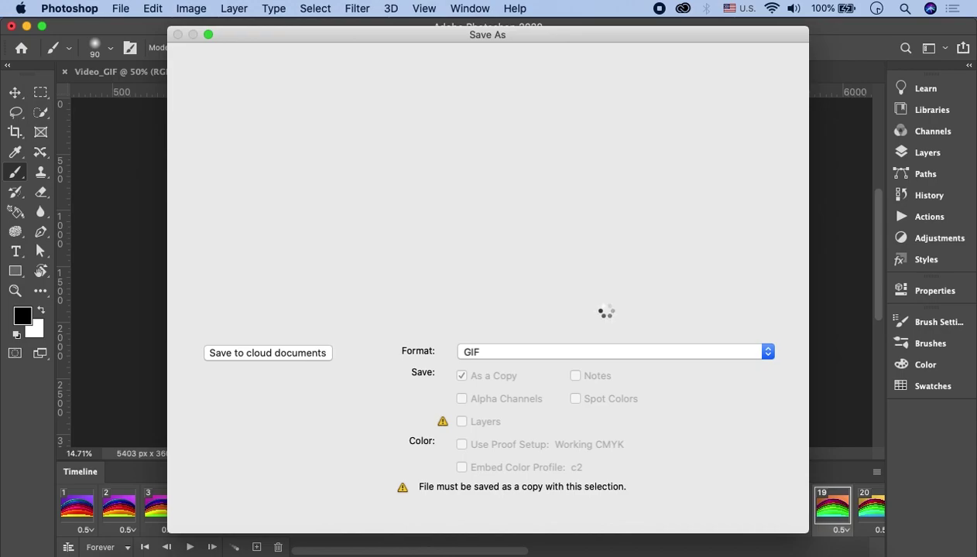
{"action": "key", "text": "Escape"}
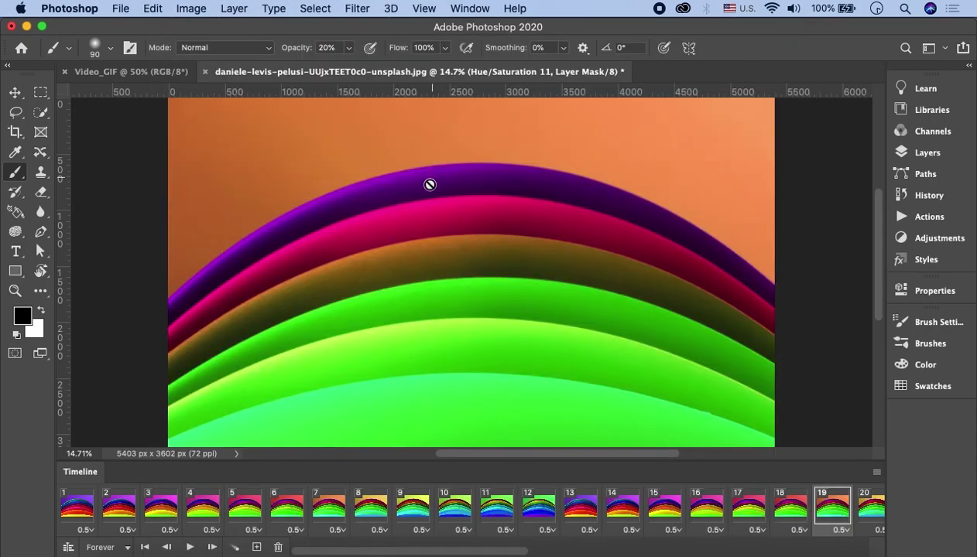
{"action": "left_click", "coordinate": [397, 504]}
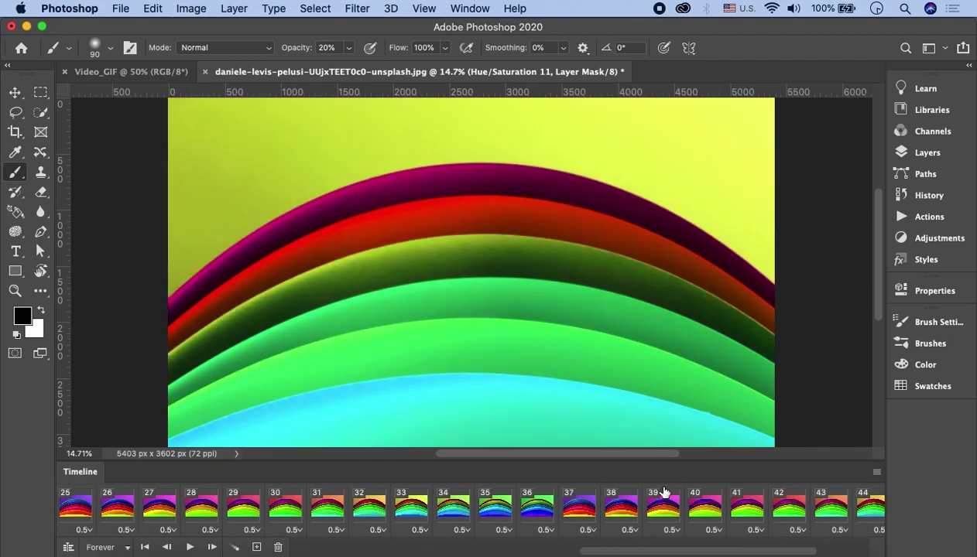
- Delete frames 8 through the last, leaving 7 hue-shifted frames in the timeline
{"action": "scroll", "coordinate": [766, 499], "scroll_direction": "right", "scroll_amount": 10}
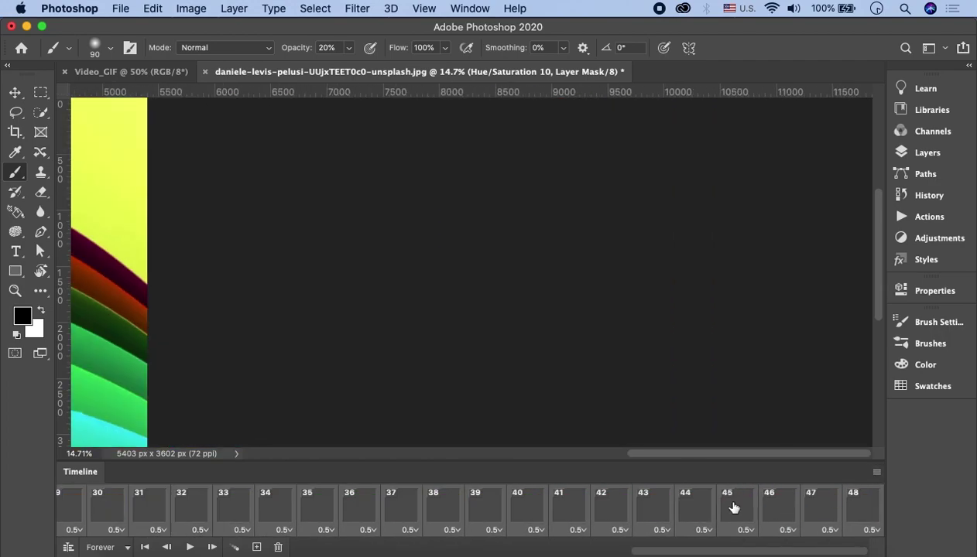
{"action": "scroll", "coordinate": [619, 507], "scroll_direction": "left", "scroll_amount": 10}
{"action": "left_click", "coordinate": [370, 506]}
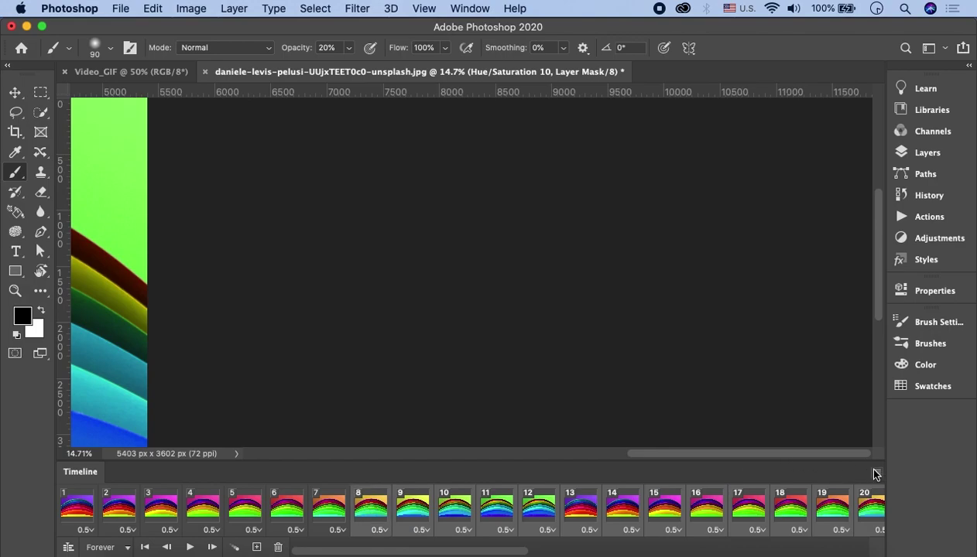
{"action": "left_click", "coordinate": [876, 474]}
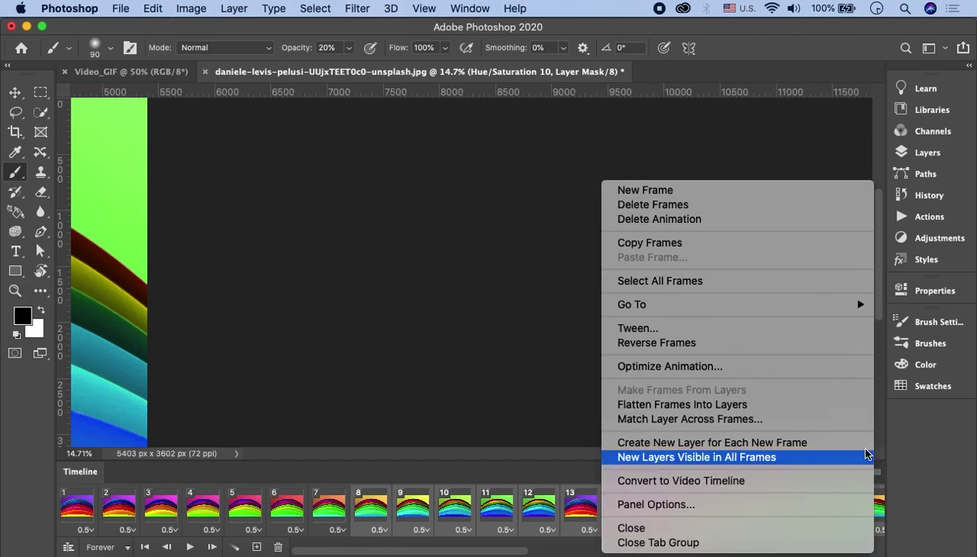
{"action": "left_click", "coordinate": [657, 204]}
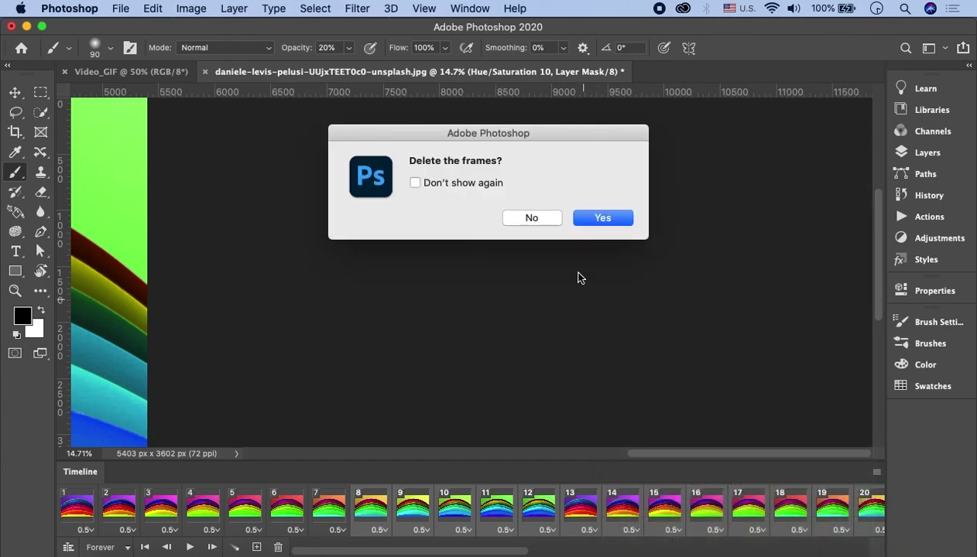
{"action": "left_click", "coordinate": [591, 221]}
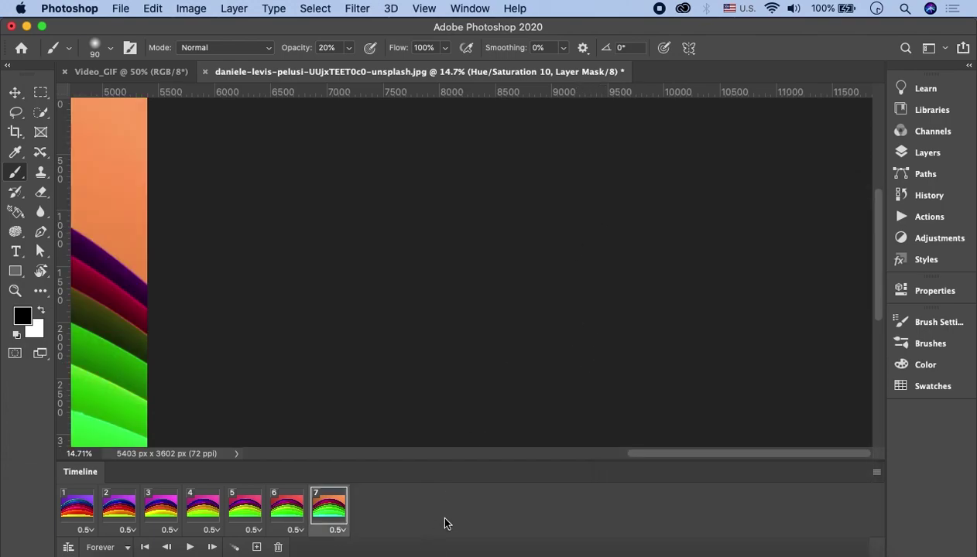
{"action": "scroll", "coordinate": [190, 141], "scroll_direction": "left", "scroll_amount": 10}
{"action": "scroll", "coordinate": [189, 142], "scroll_direction": "left", "scroll_amount": 2}
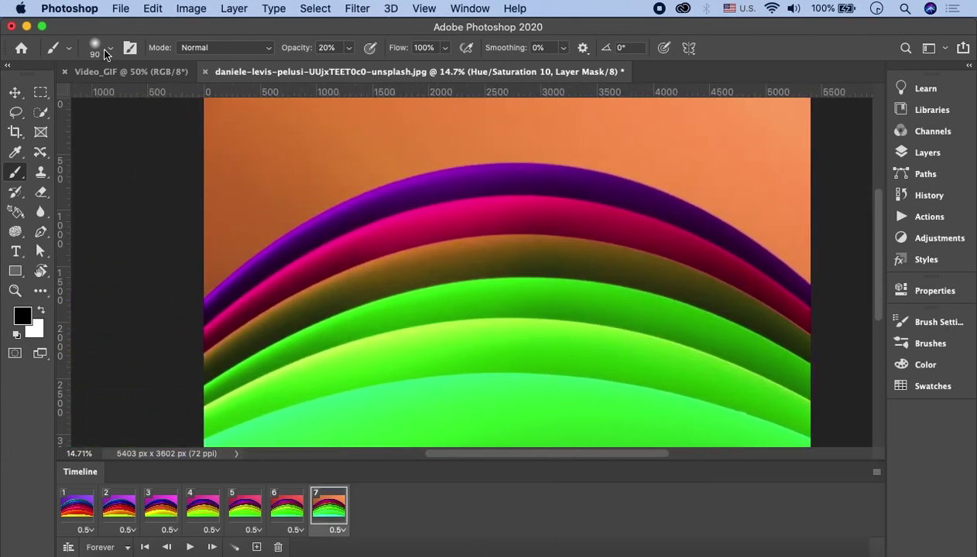
- Save a GIF to Video/GIF Animation using Local (Selective) 256-colour palette, 75% Diffusion dither
{"action": "left_click", "coordinate": [121, 10]}
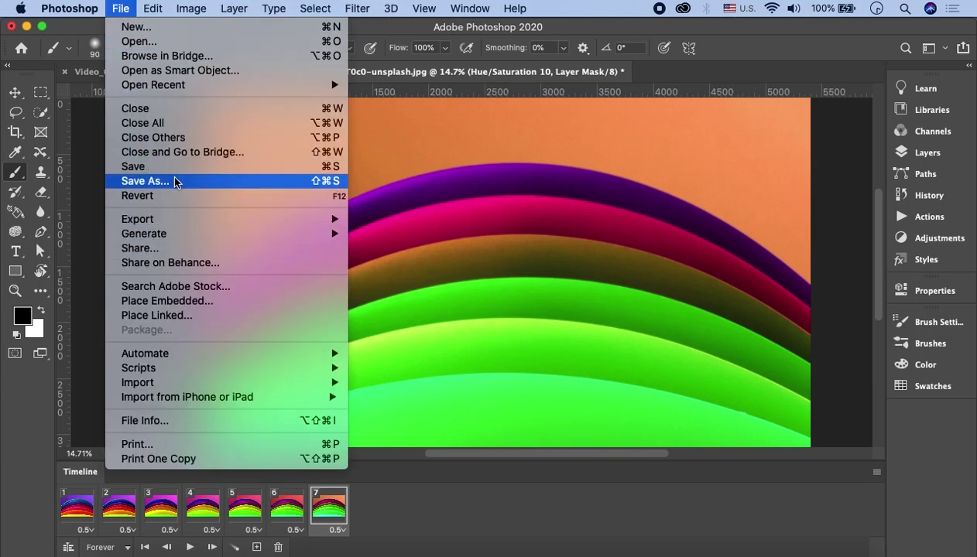
{"action": "left_click", "coordinate": [174, 181]}
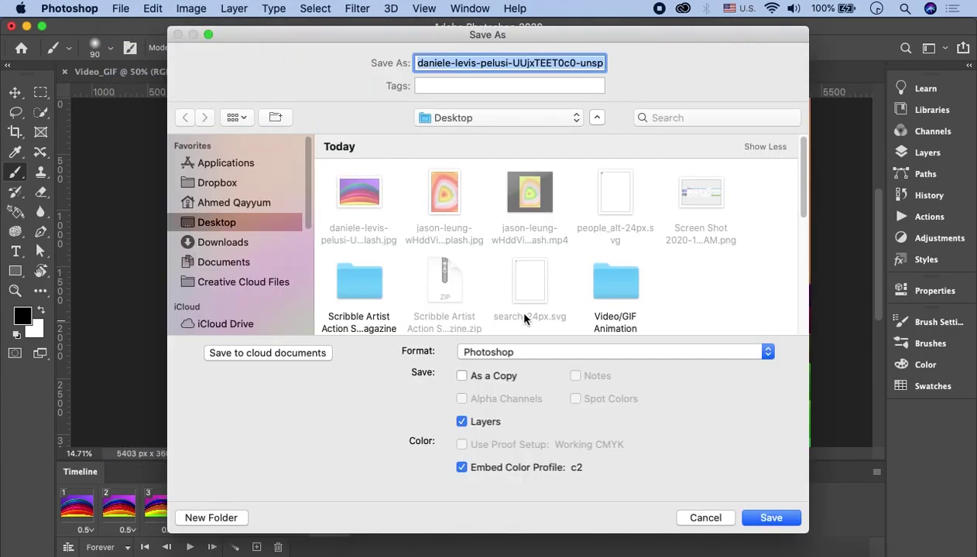
{"action": "double_click", "coordinate": [596, 275]}
{"action": "left_click", "coordinate": [561, 352]}
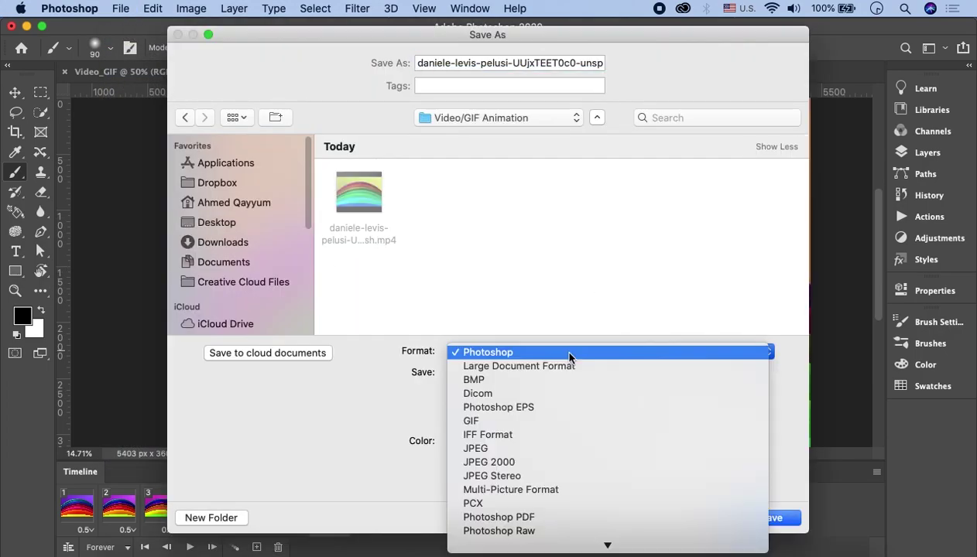
{"action": "left_click", "coordinate": [478, 422]}
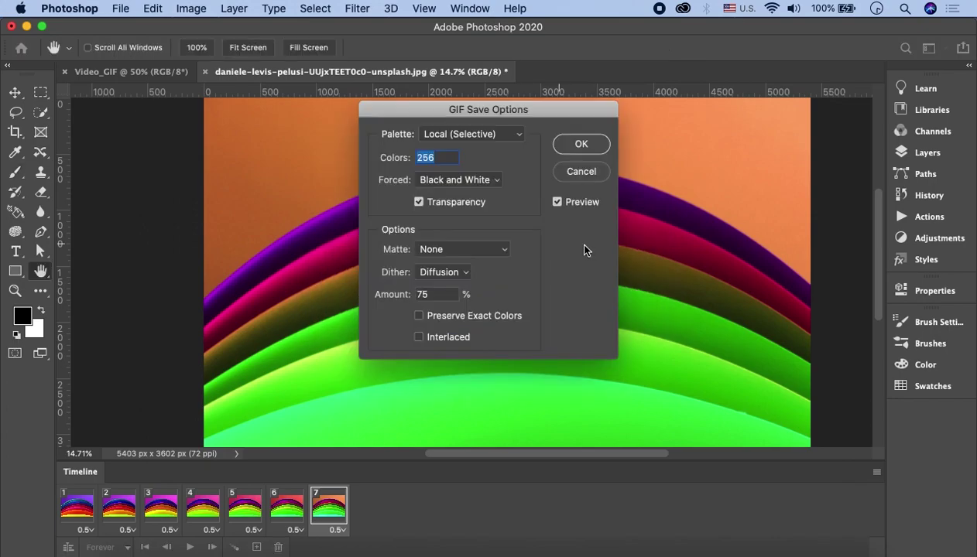
{"action": "left_click", "coordinate": [517, 137]}
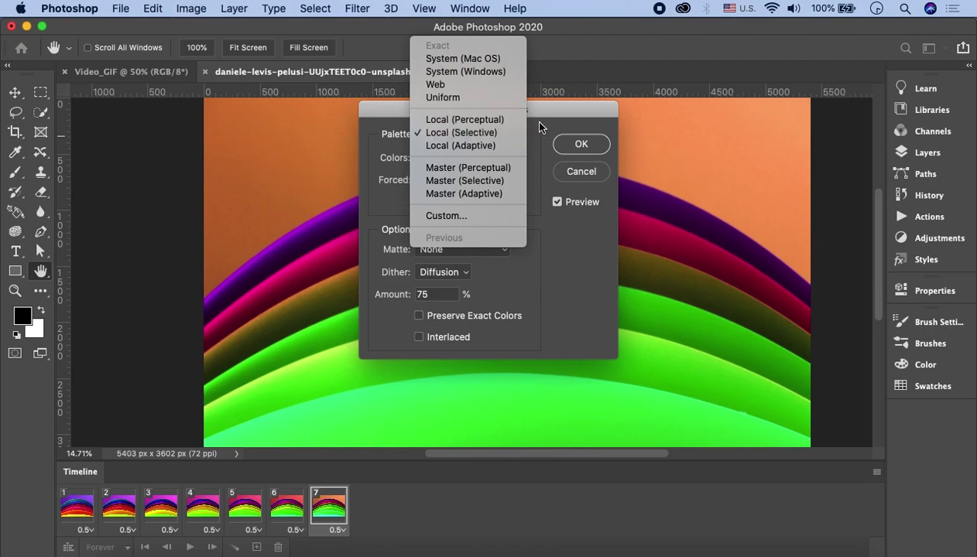
{"action": "left_click", "coordinate": [540, 125]}
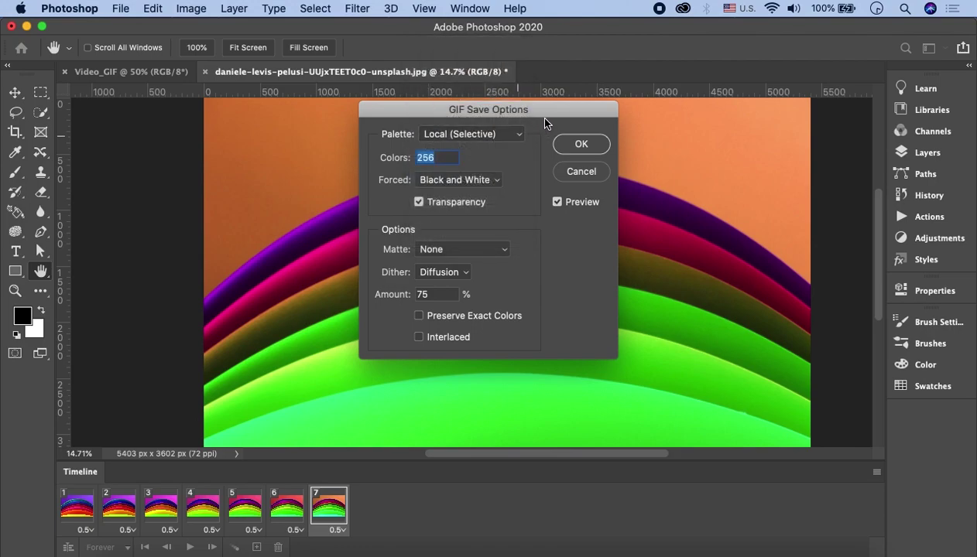
{"action": "left_click", "coordinate": [581, 144]}
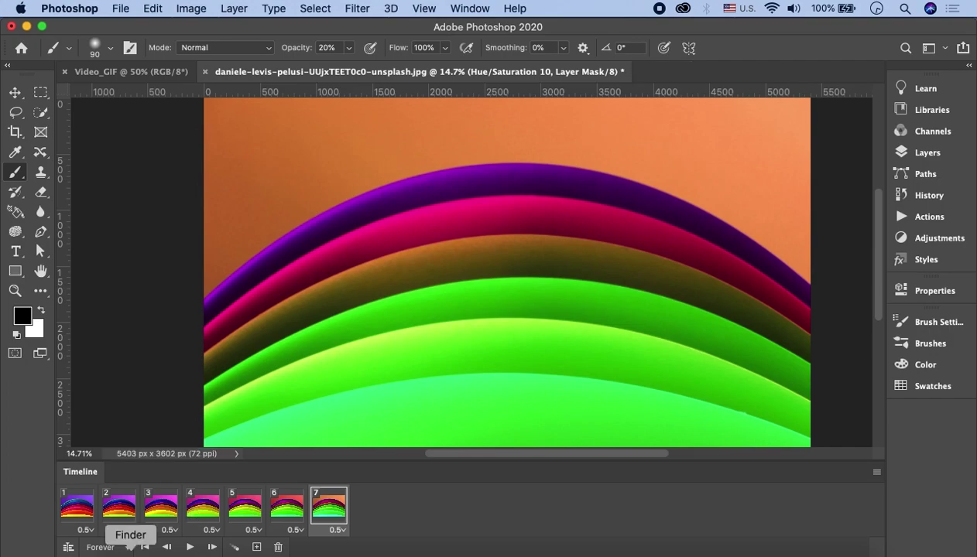
- Find the GIF in Desktop > Video/GIF Animation and drag it into a new Chrome tab
{"action": "left_click", "coordinate": [130, 551]}
{"action": "left_click", "coordinate": [154, 317]}
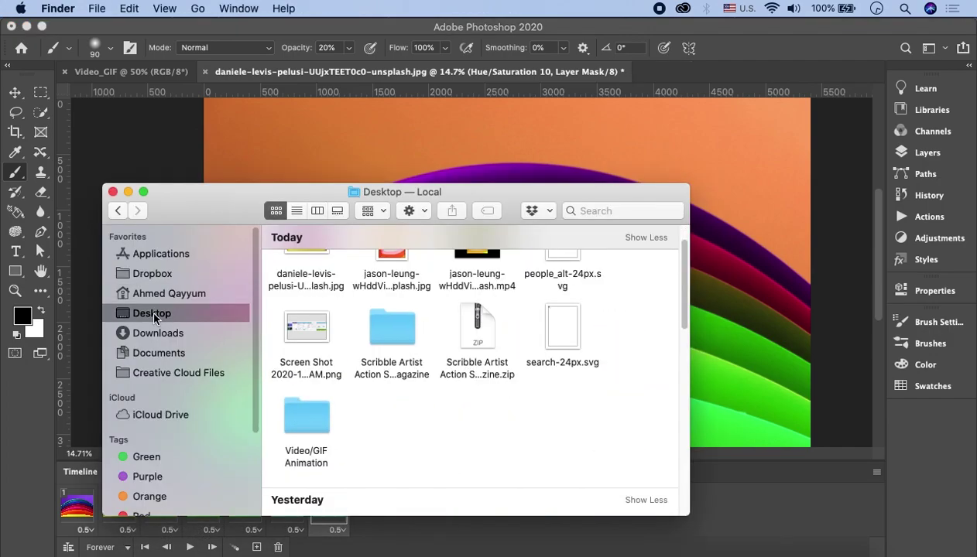
{"action": "double_click", "coordinate": [298, 435]}
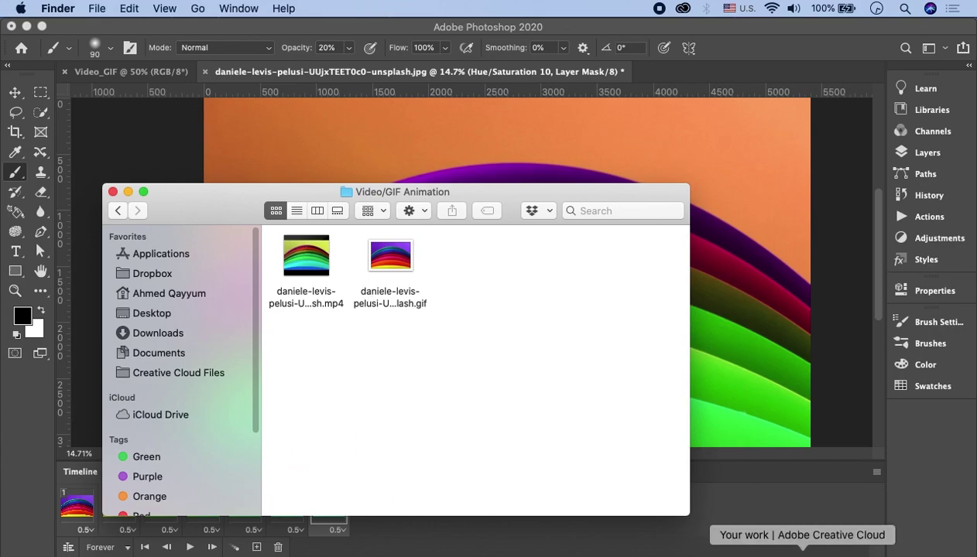
{"action": "left_click", "coordinate": [817, 551]}
{"action": "left_click", "coordinate": [159, 552]}
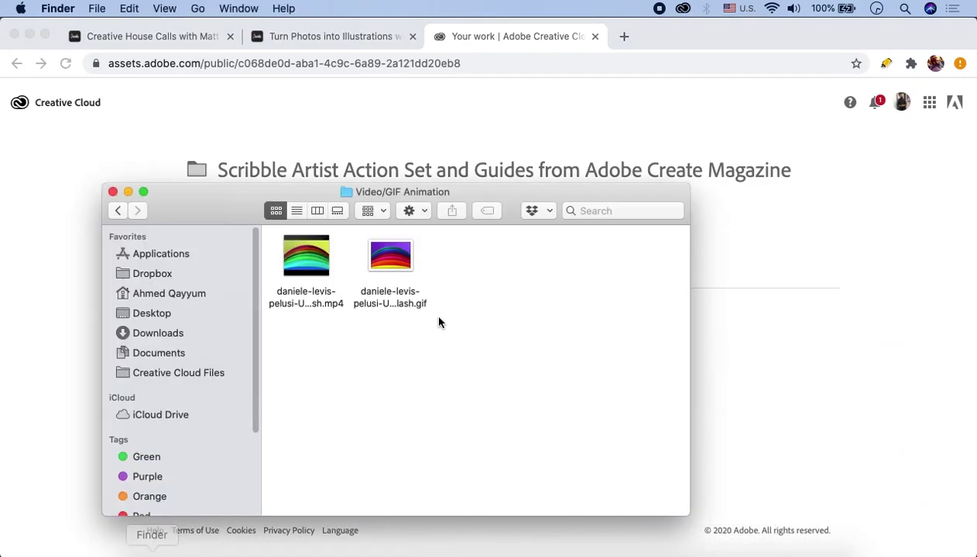
{"action": "left_click_drag", "start_coordinate": [356, 302], "coordinate": [662, 37]}
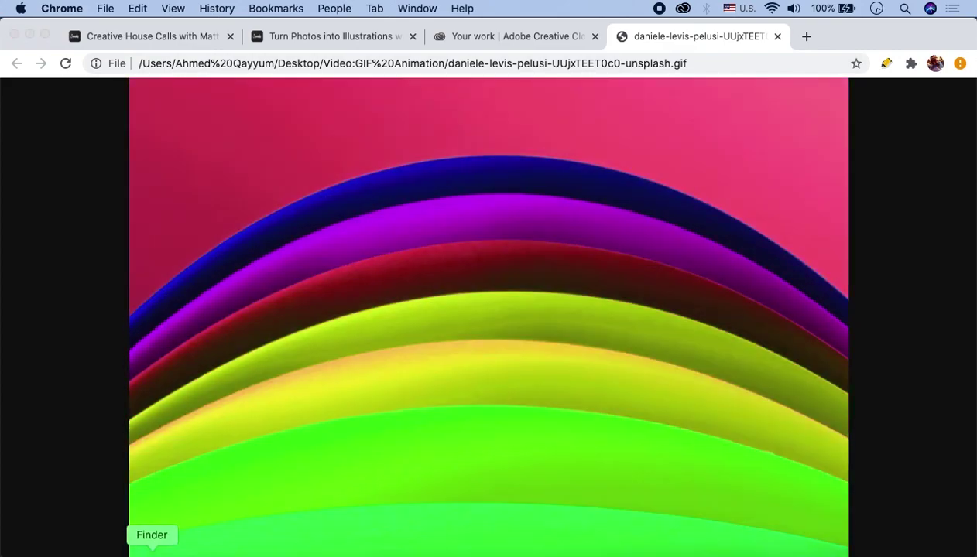
{"action": "left_click", "coordinate": [150, 551]}
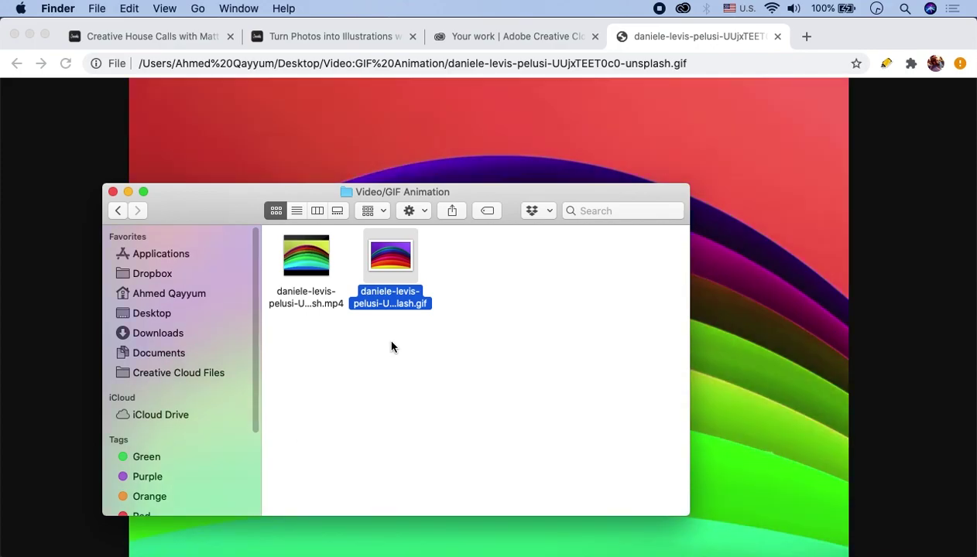
{"action": "double_click", "coordinate": [408, 299]}
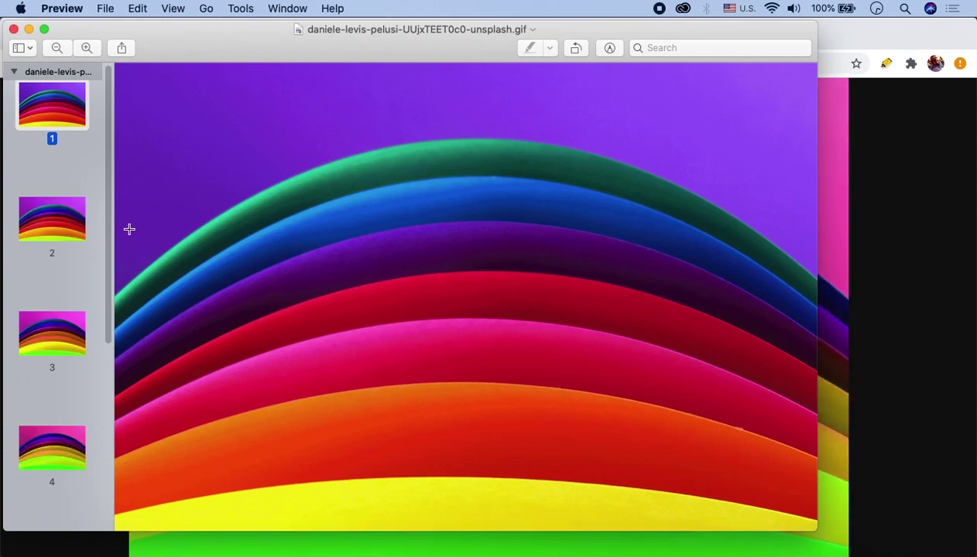
{"action": "scroll", "coordinate": [77, 310], "scroll_direction": "down", "scroll_amount": 3}
{"action": "scroll", "coordinate": [76, 310], "scroll_direction": "down", "scroll_amount": 3}
{"action": "scroll", "coordinate": [77, 312], "scroll_direction": "down", "scroll_amount": 2}
{"action": "scroll", "coordinate": [78, 311], "scroll_direction": "up", "scroll_amount": 5}
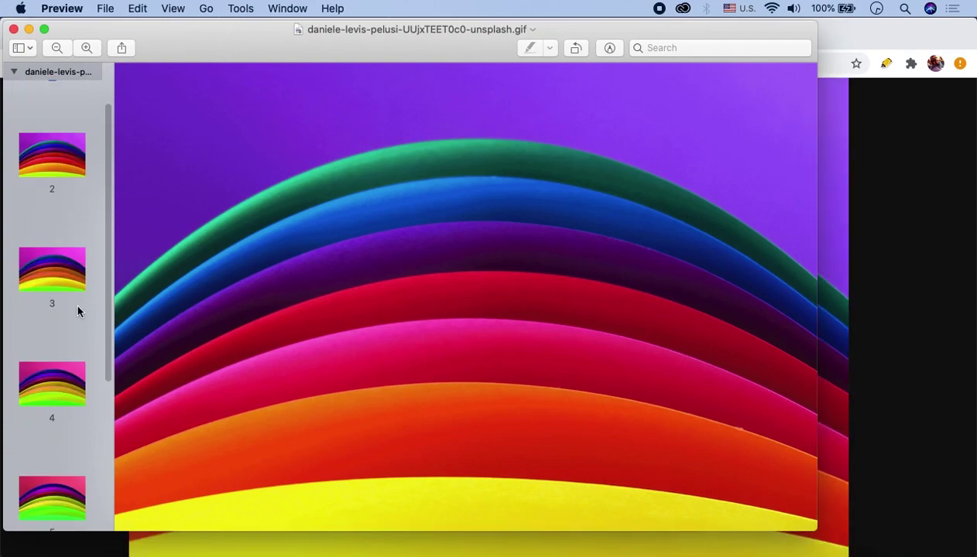
{"action": "left_click", "coordinate": [13, 28]}
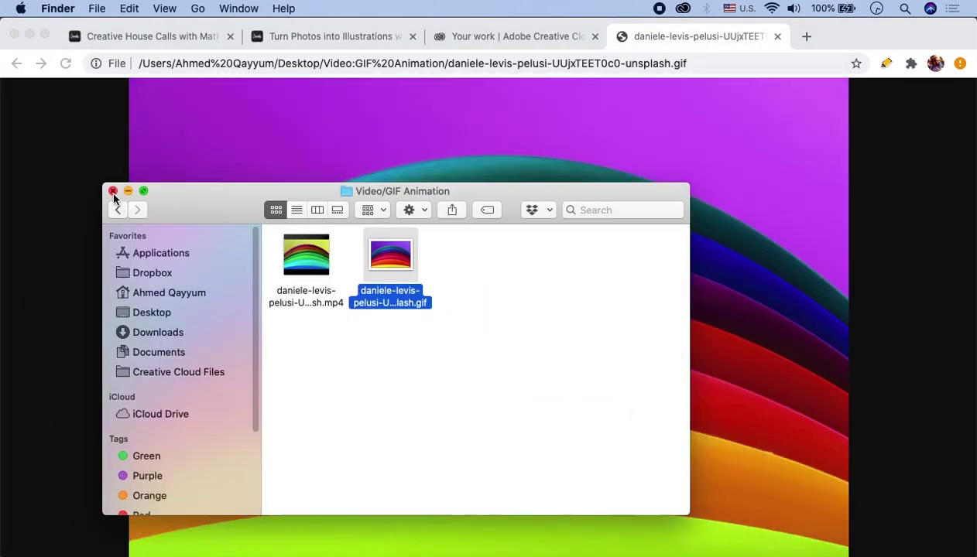
{"action": "left_click", "coordinate": [113, 191]}
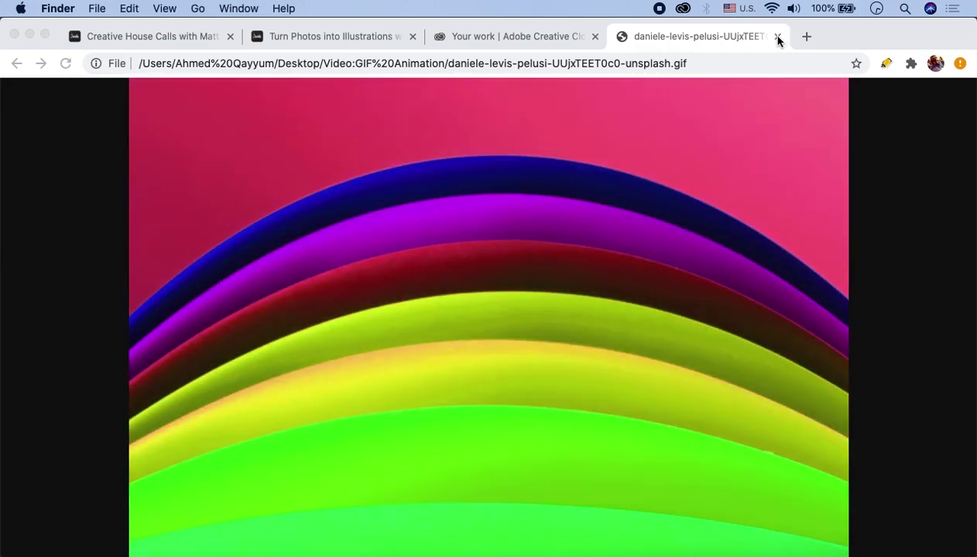
- Close the GIF's Chrome tab and bring Photoshop back to the front
{"action": "left_click", "coordinate": [779, 37]}
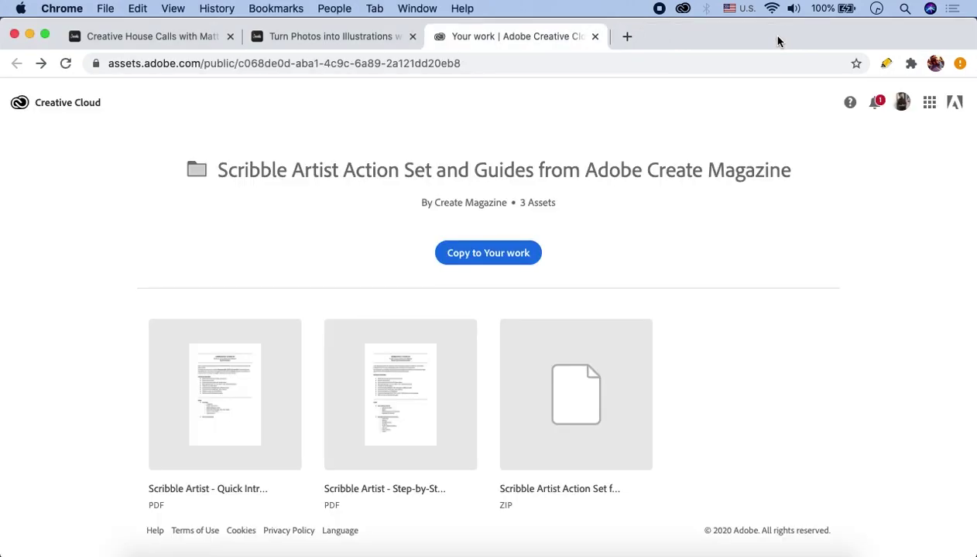
{"action": "left_click", "coordinate": [456, 550]}
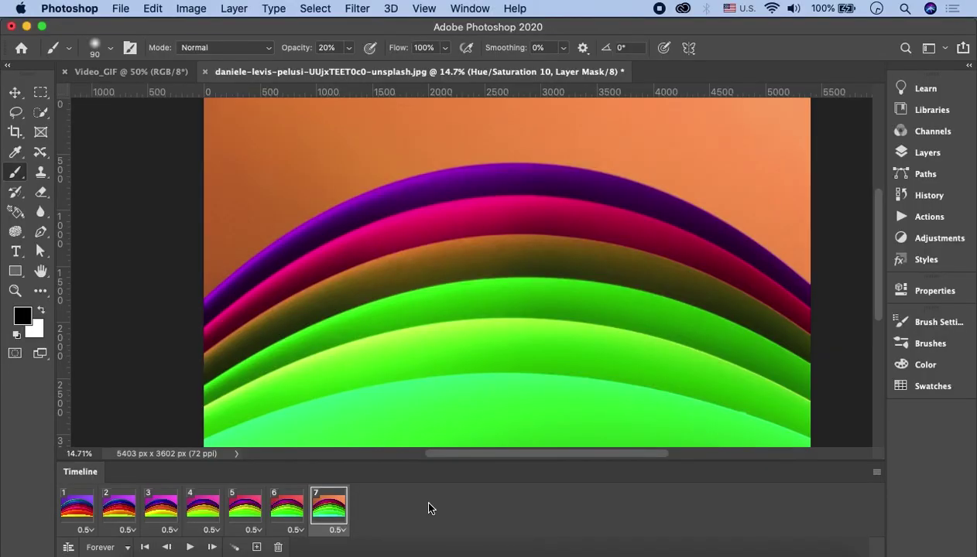
- Show the Layers panel with Hue/Saturation layers 1–10 stacked above Layer 0
{"action": "left_click", "coordinate": [931, 154]}
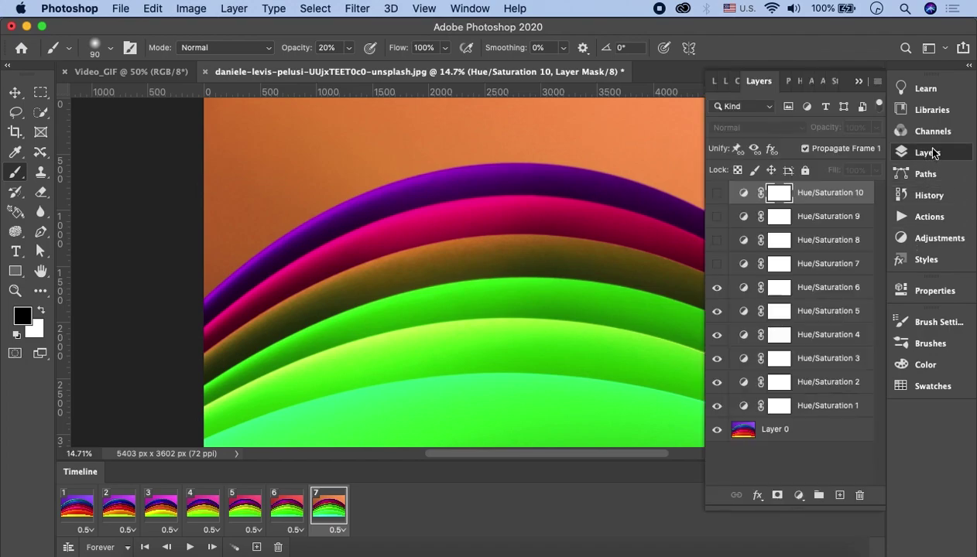